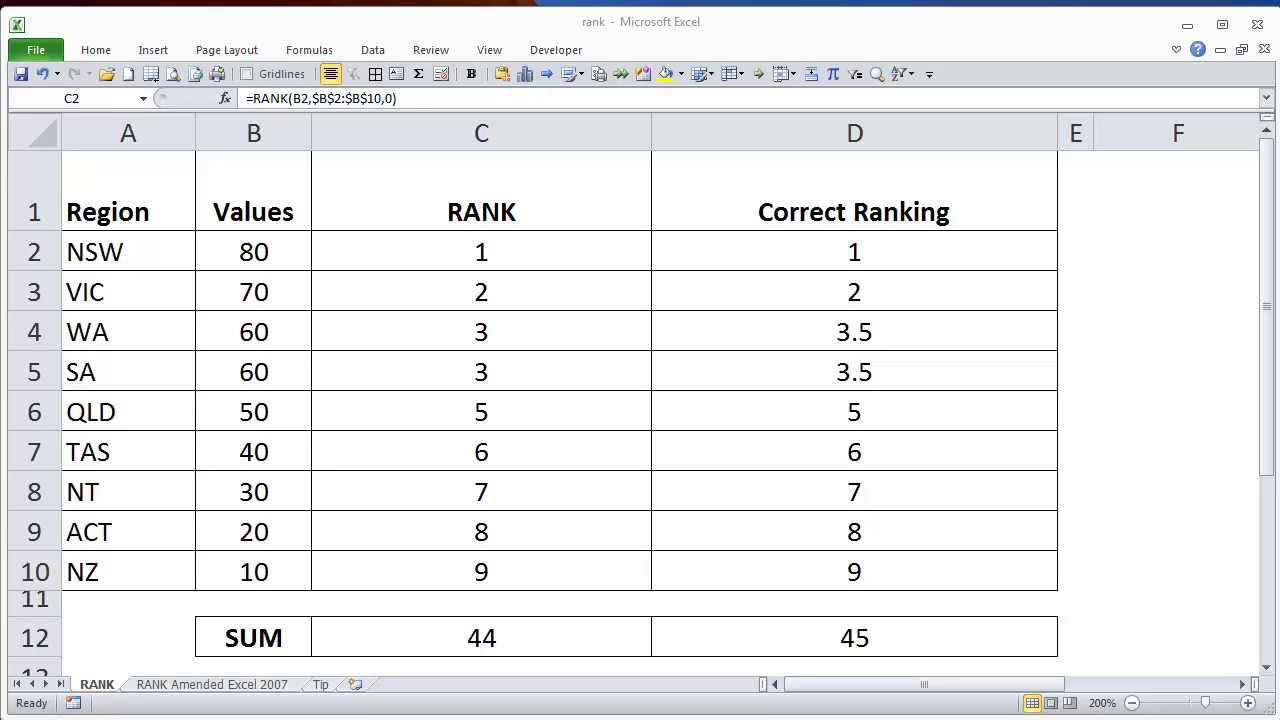
# Examine the RANK formula in cell C2 and its arguments.
pyautogui.click(524, 247)
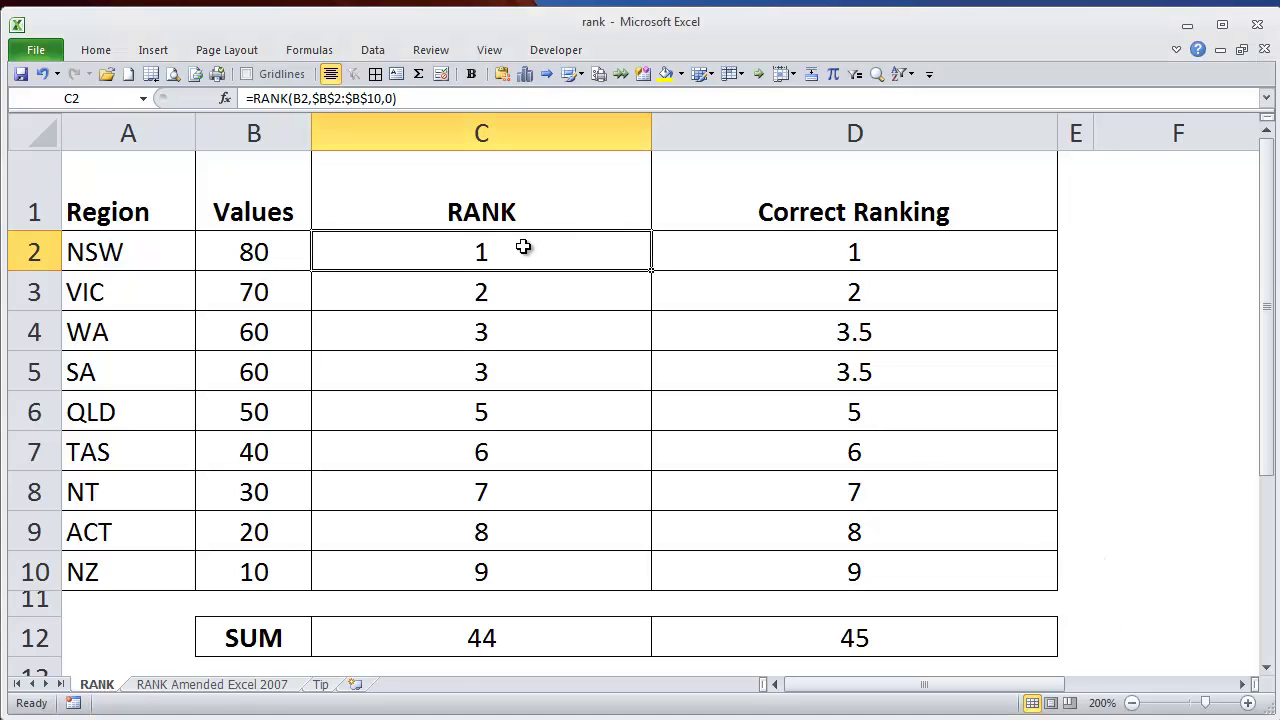
pyautogui.press('F2')
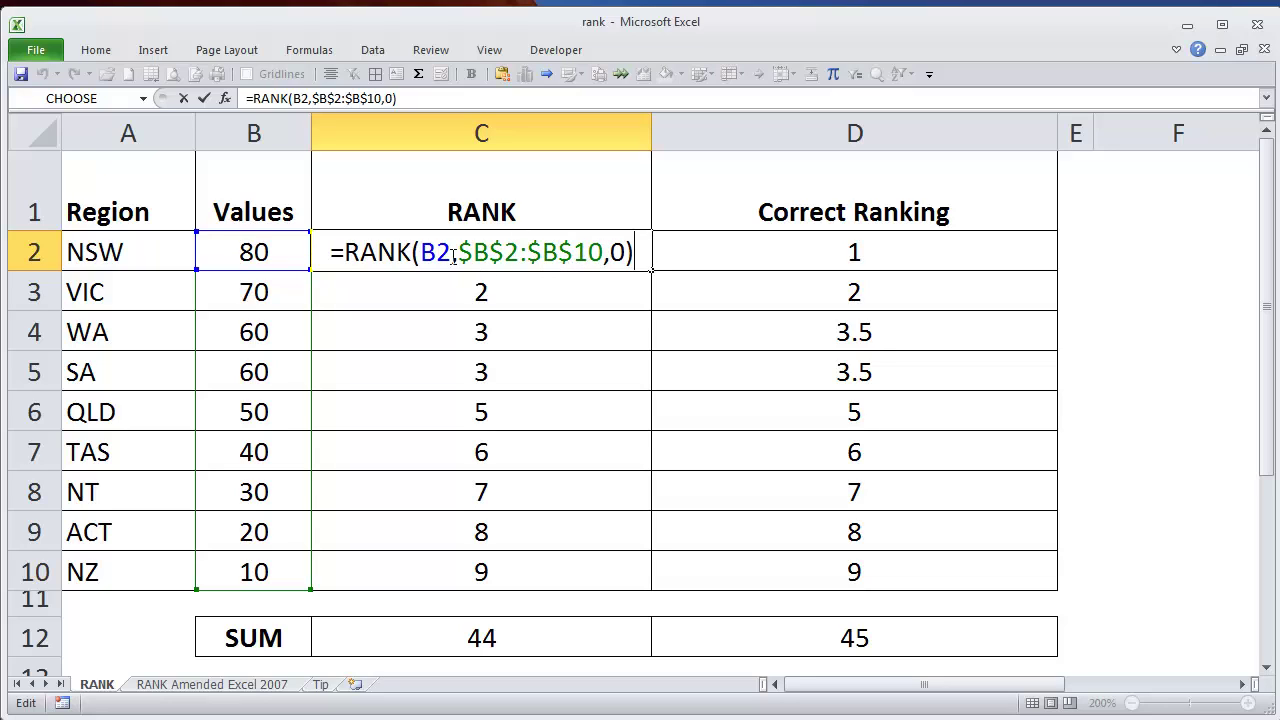
pyautogui.click(204, 98)
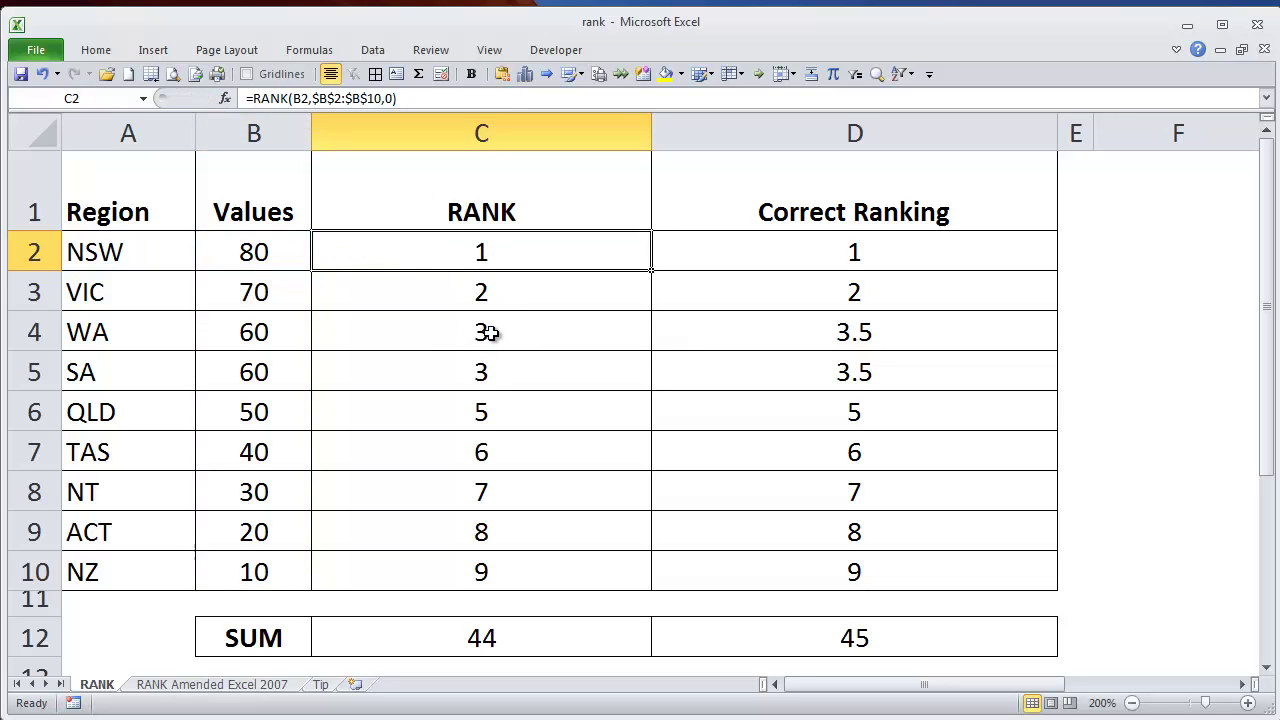
# Compare the tied ranks in C4 and C5 with C6, then total the RANK results C2:C10.
pyautogui.click(490, 333)
pyautogui.click(493, 368)
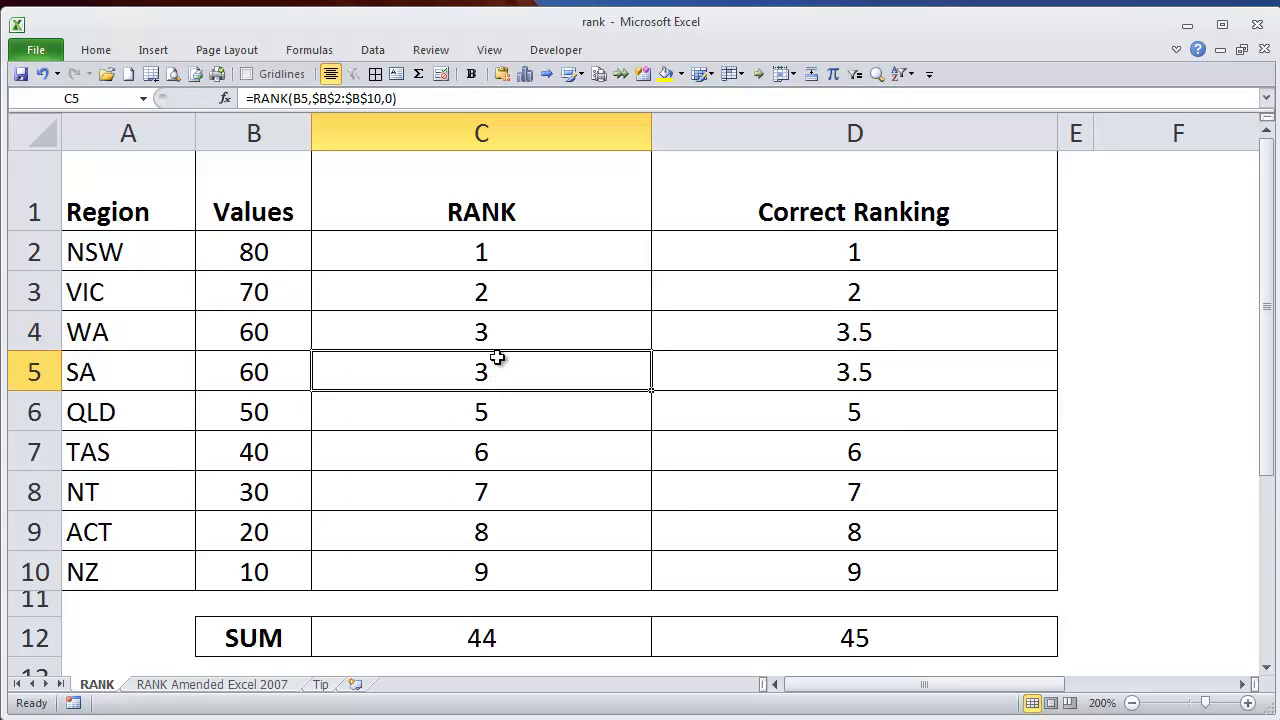
pyautogui.click(498, 335)
pyautogui.click(496, 370)
pyautogui.click(507, 414)
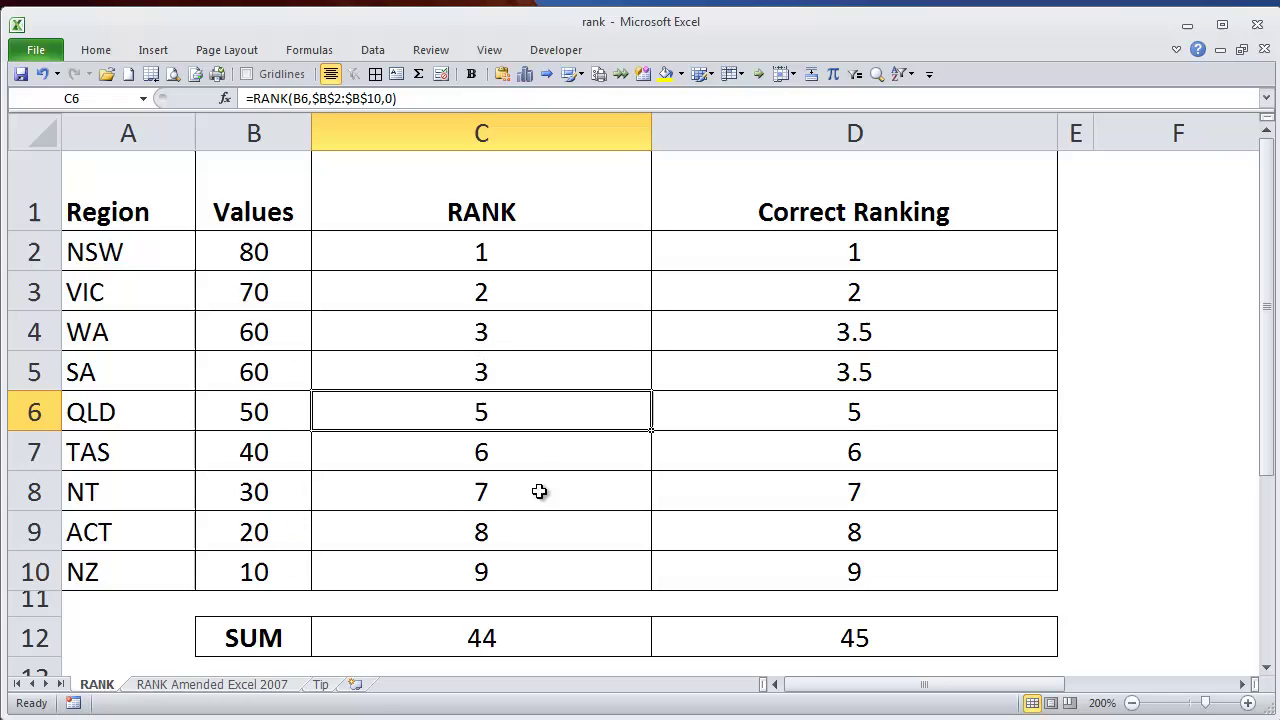
pyautogui.click(503, 340)
pyautogui.click(512, 370)
pyautogui.click(517, 331)
pyautogui.click(520, 371)
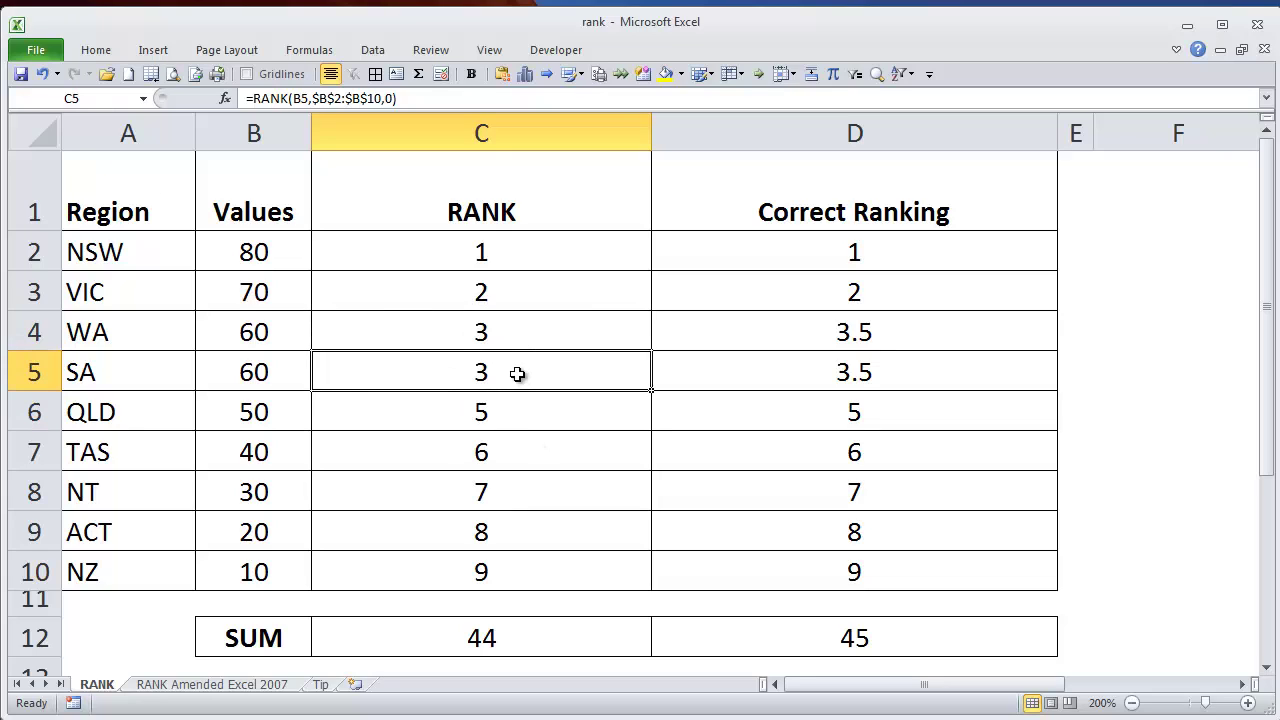
pyautogui.click(510, 411)
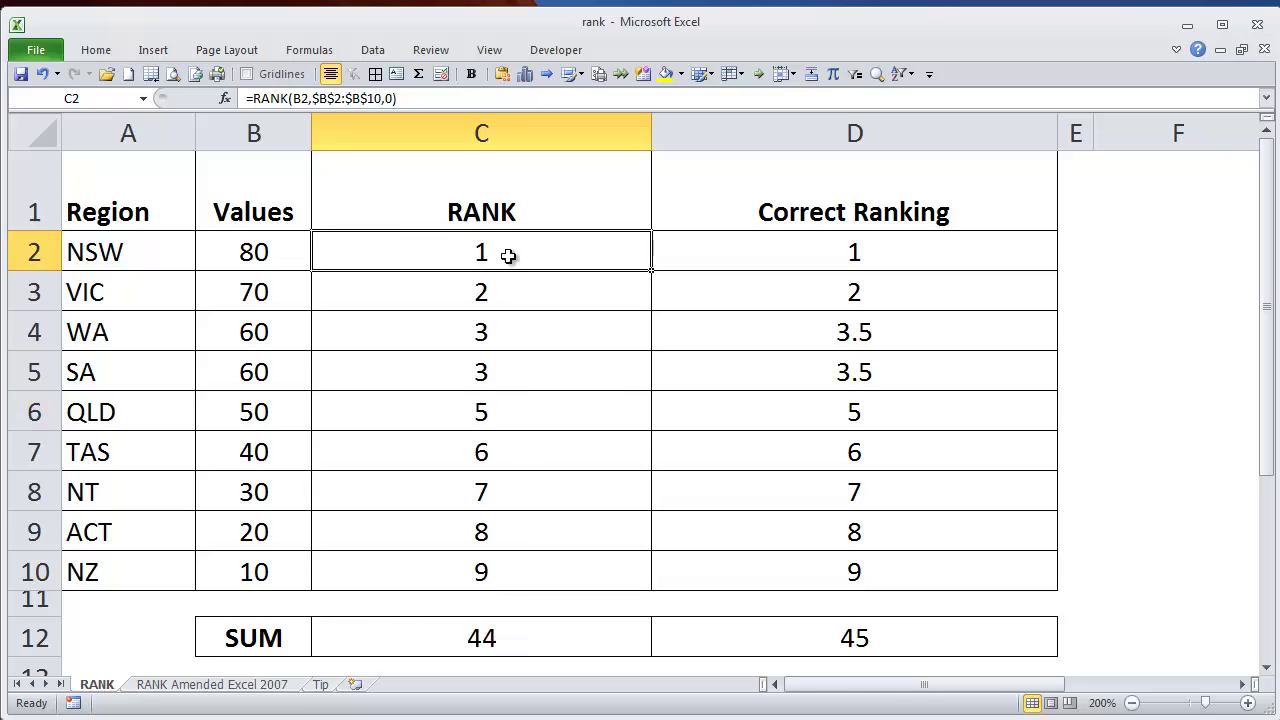
pyautogui.moveTo(505, 241); pyautogui.dragTo(509, 555)
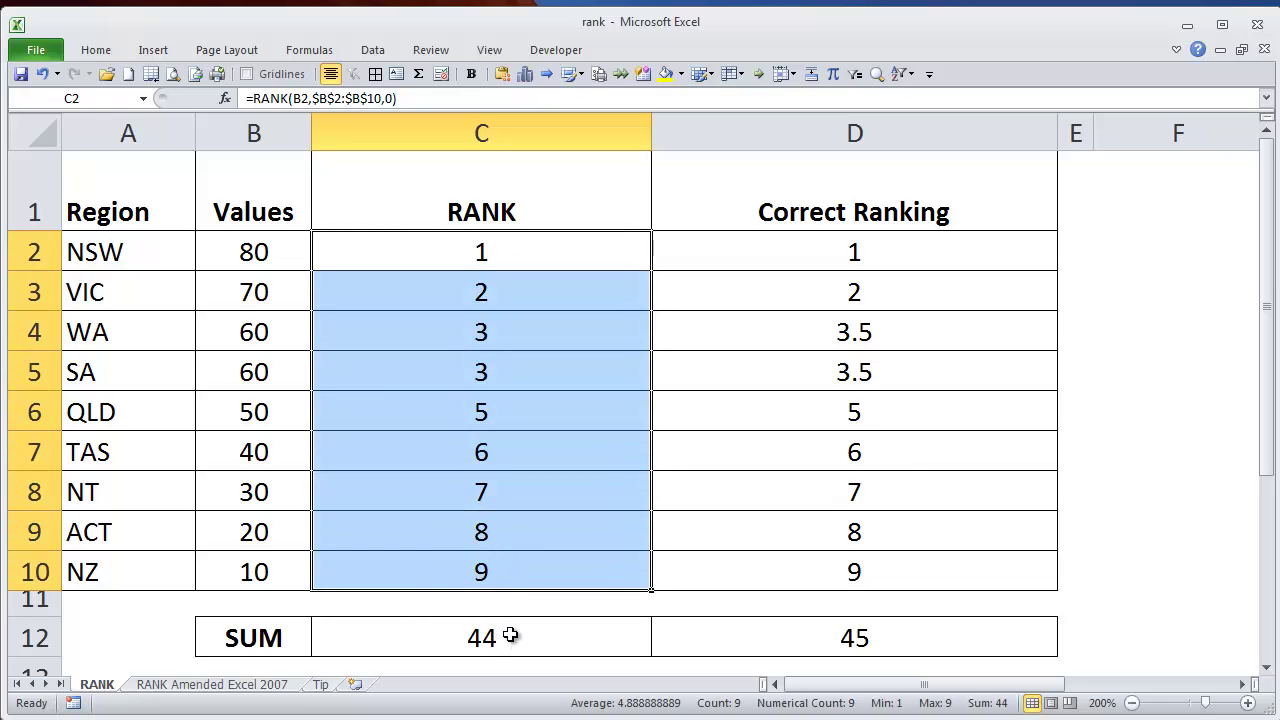
pyautogui.click(505, 570)
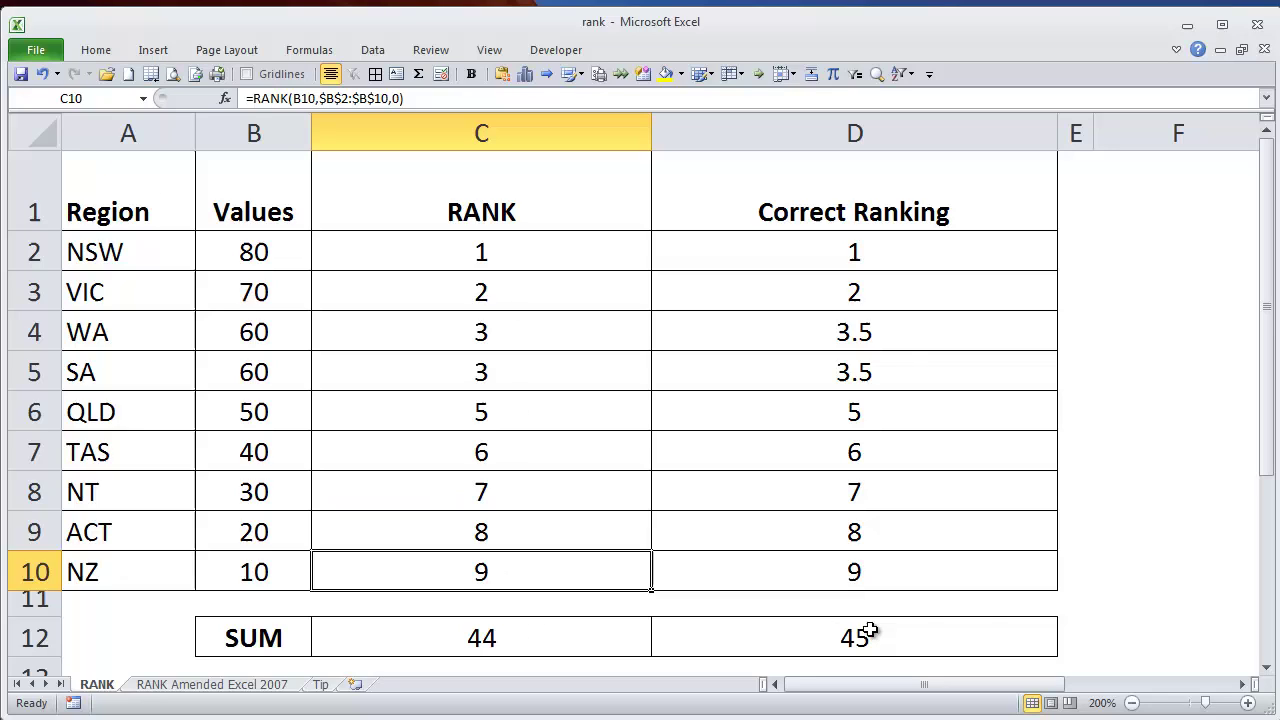
# Review D2's RANK.AVG formula and compare the D12 and C12 totals before moving to the Amended sheet.
pyautogui.click(858, 260)
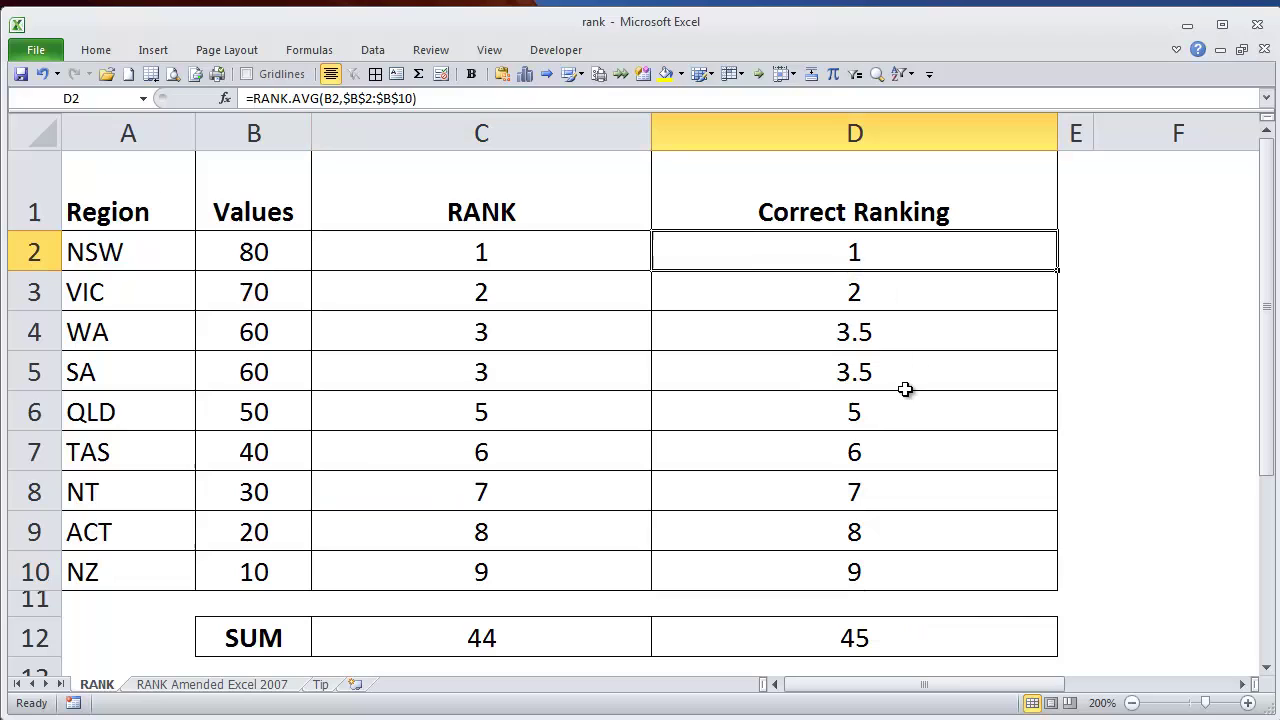
pyautogui.press('F2')
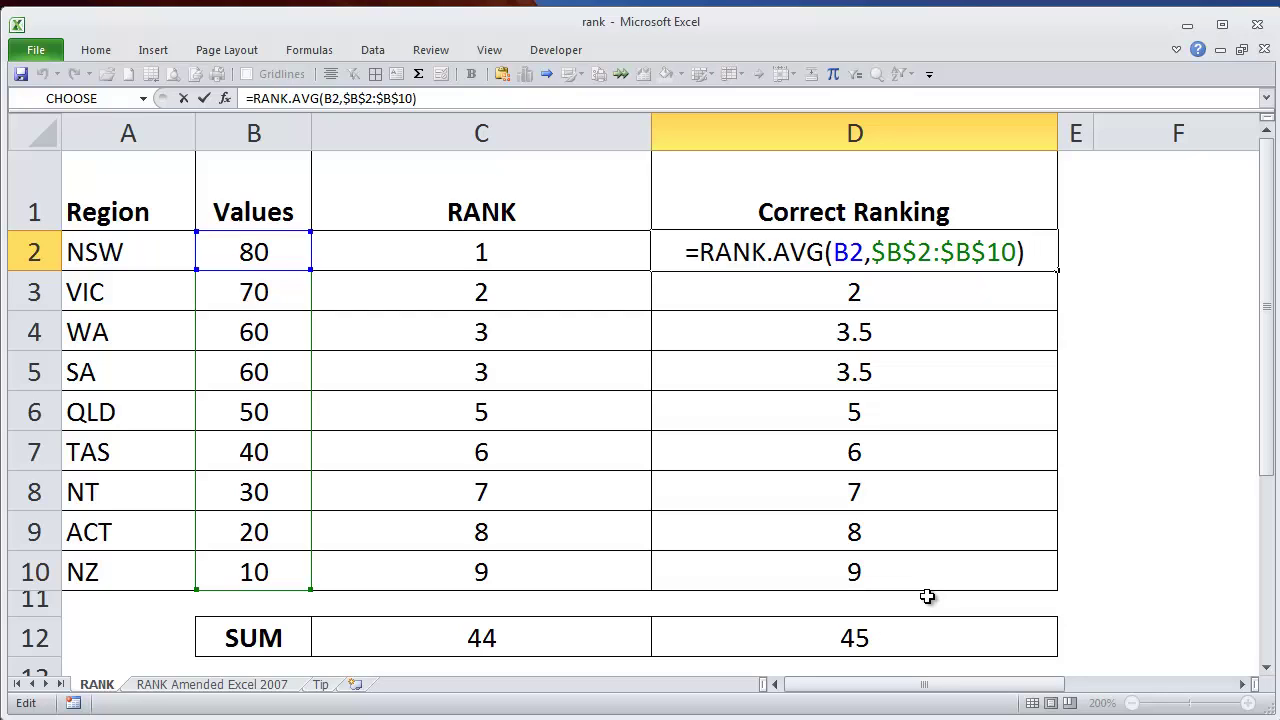
pyautogui.press('Escape')
pyautogui.click(855, 641)
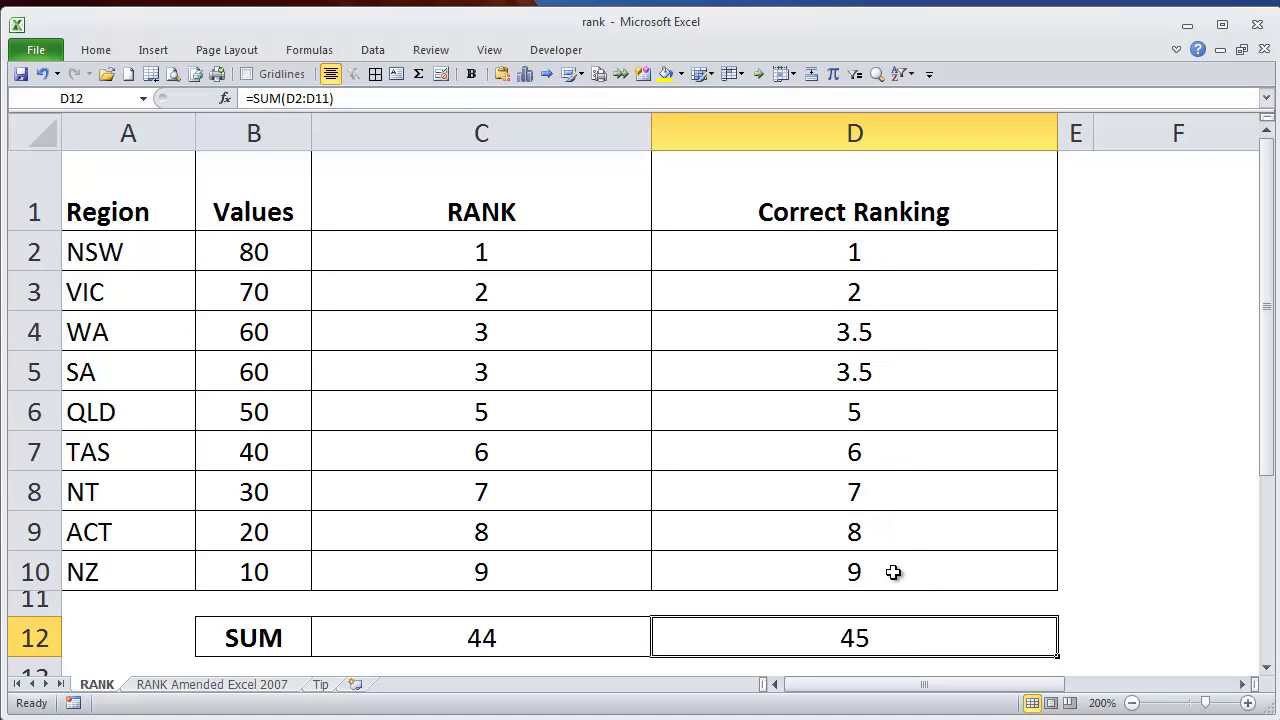
pyautogui.click(517, 628)
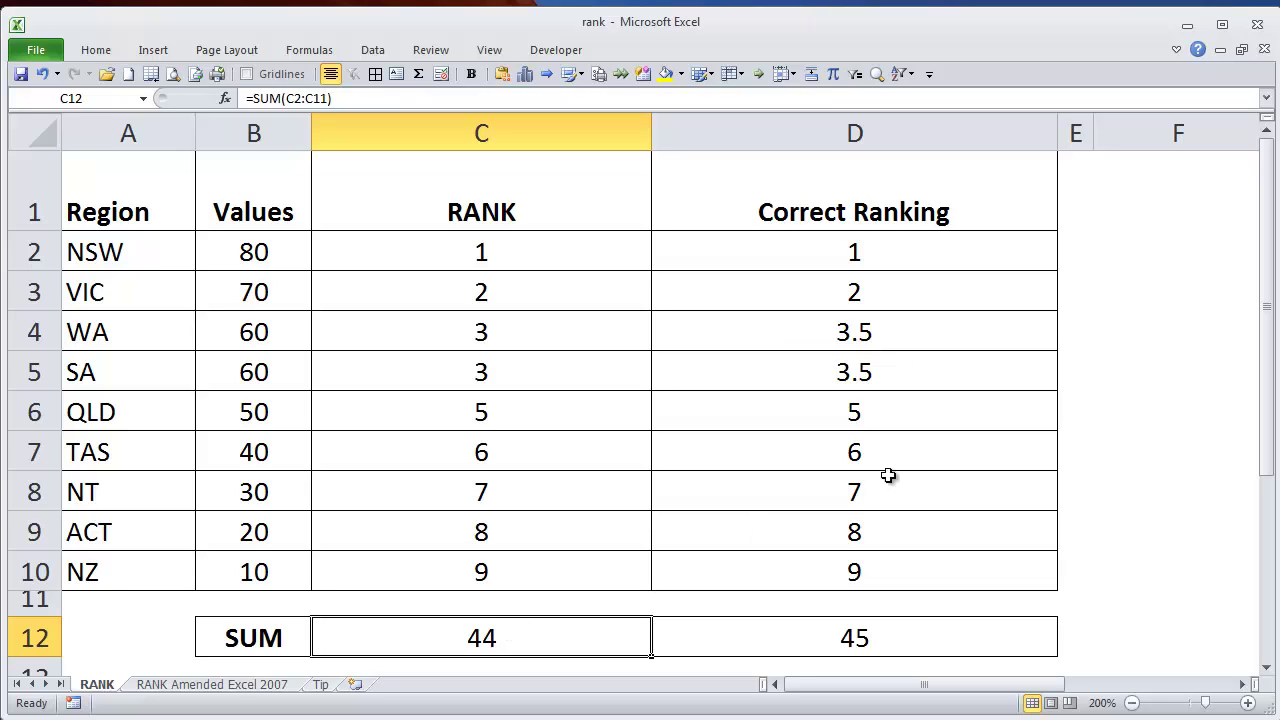
pyautogui.click(880, 257)
pyautogui.press('F2')
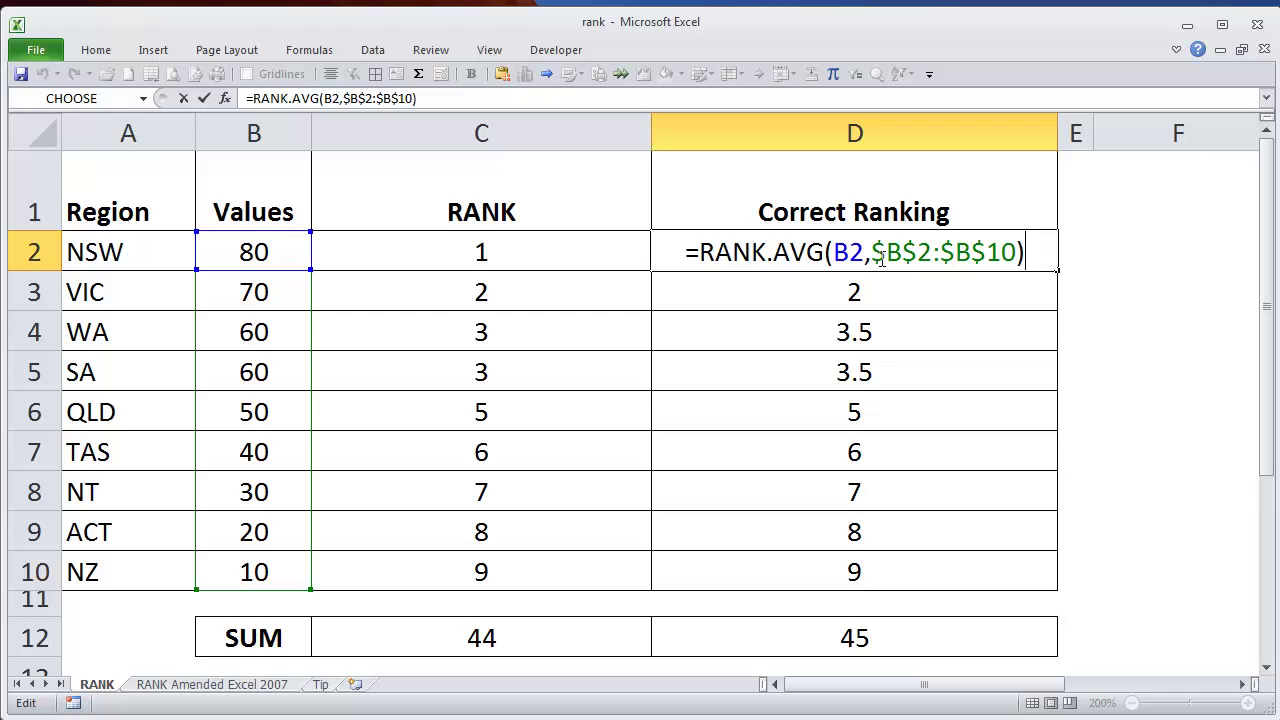
pyautogui.press('Escape')
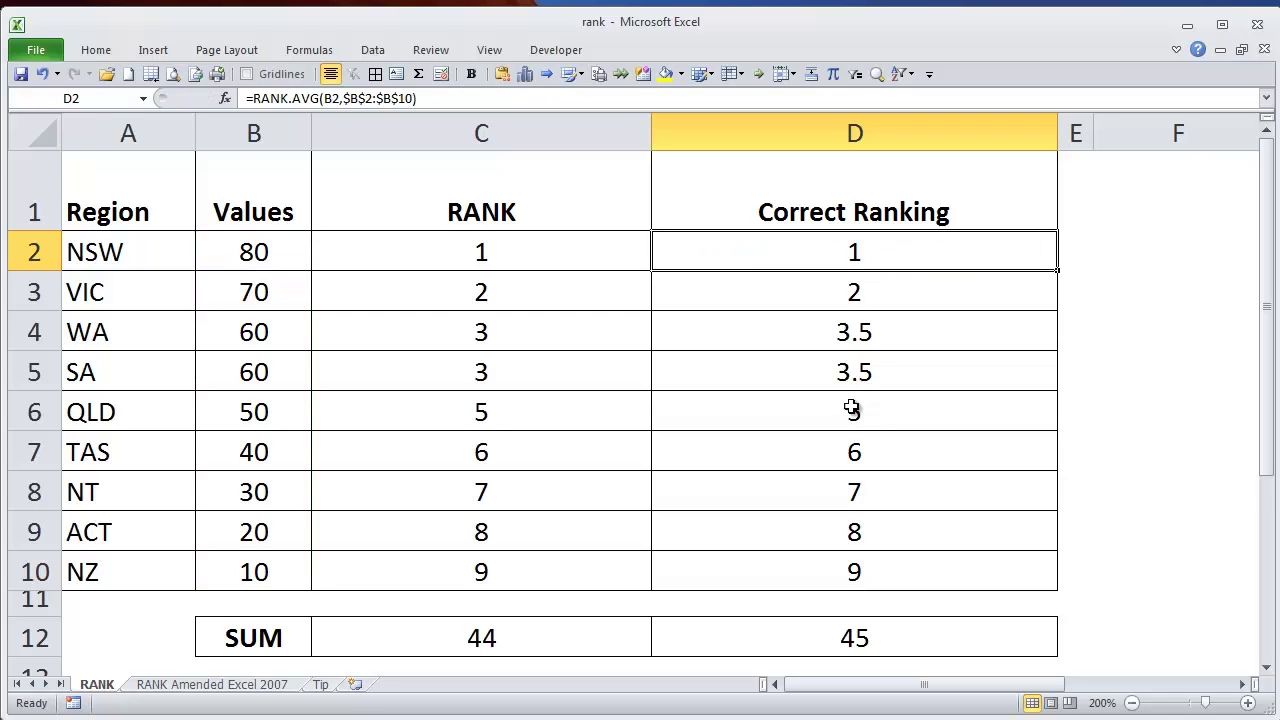
pyautogui.click(205, 688)
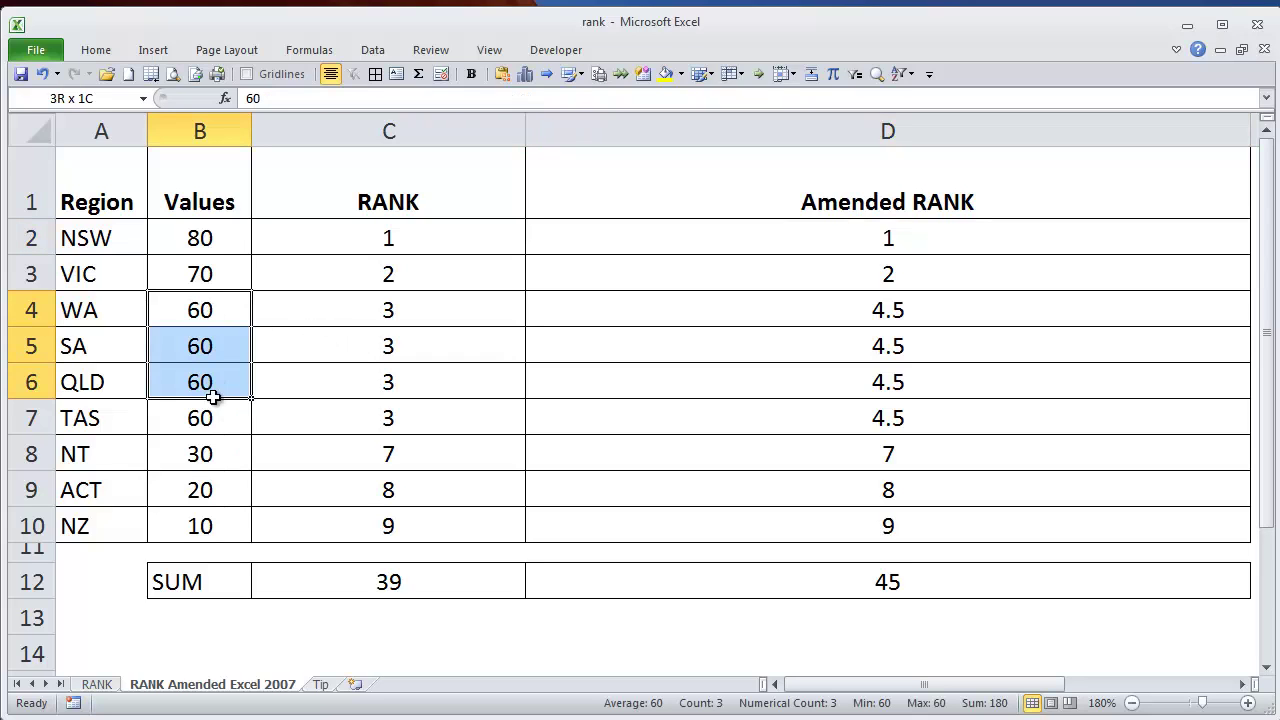
pyautogui.moveTo(205, 312); pyautogui.dragTo(217, 410)
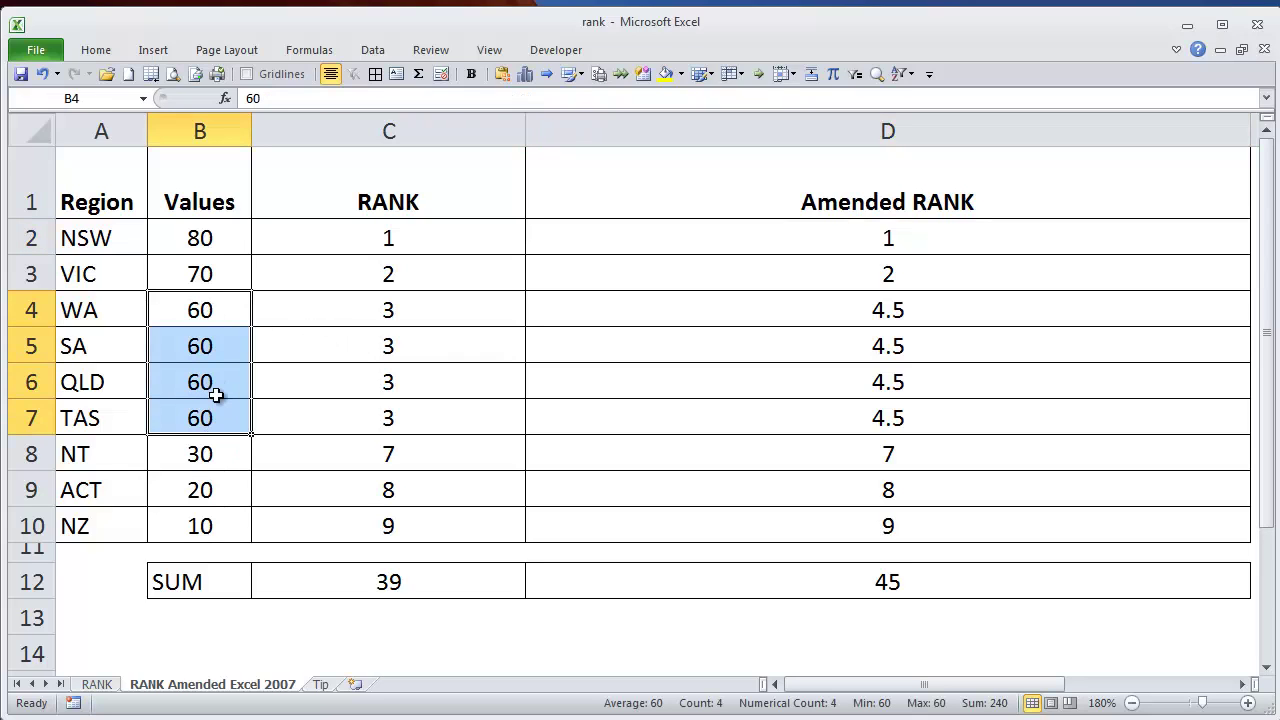
pyautogui.click(410, 318)
pyautogui.click(405, 367)
pyautogui.click(404, 420)
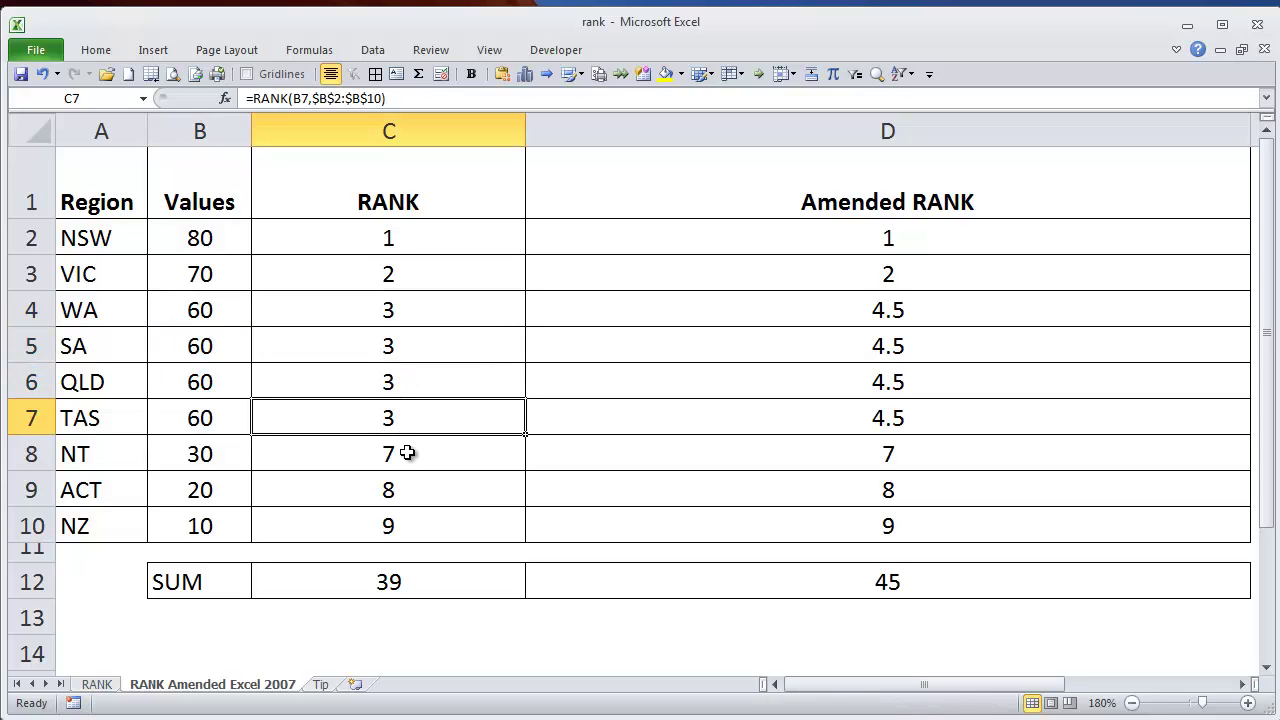
pyautogui.click(407, 454)
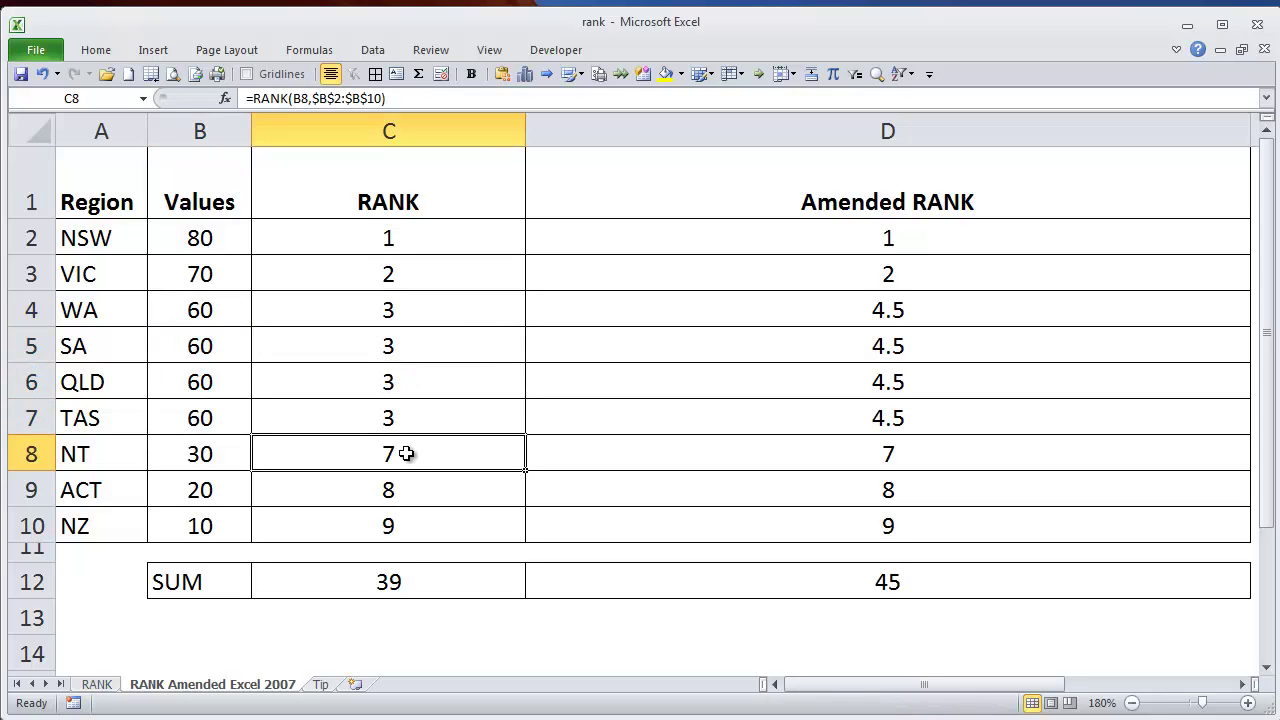
pyautogui.click(402, 582)
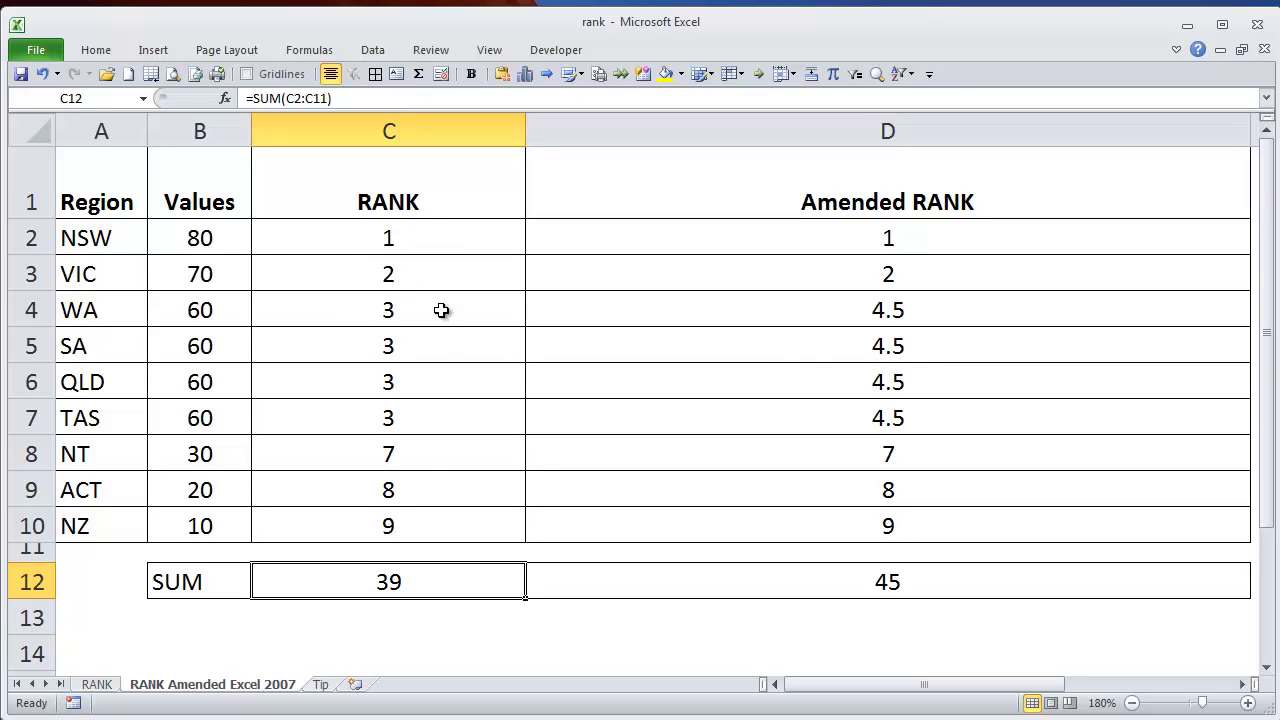
pyautogui.click(905, 313)
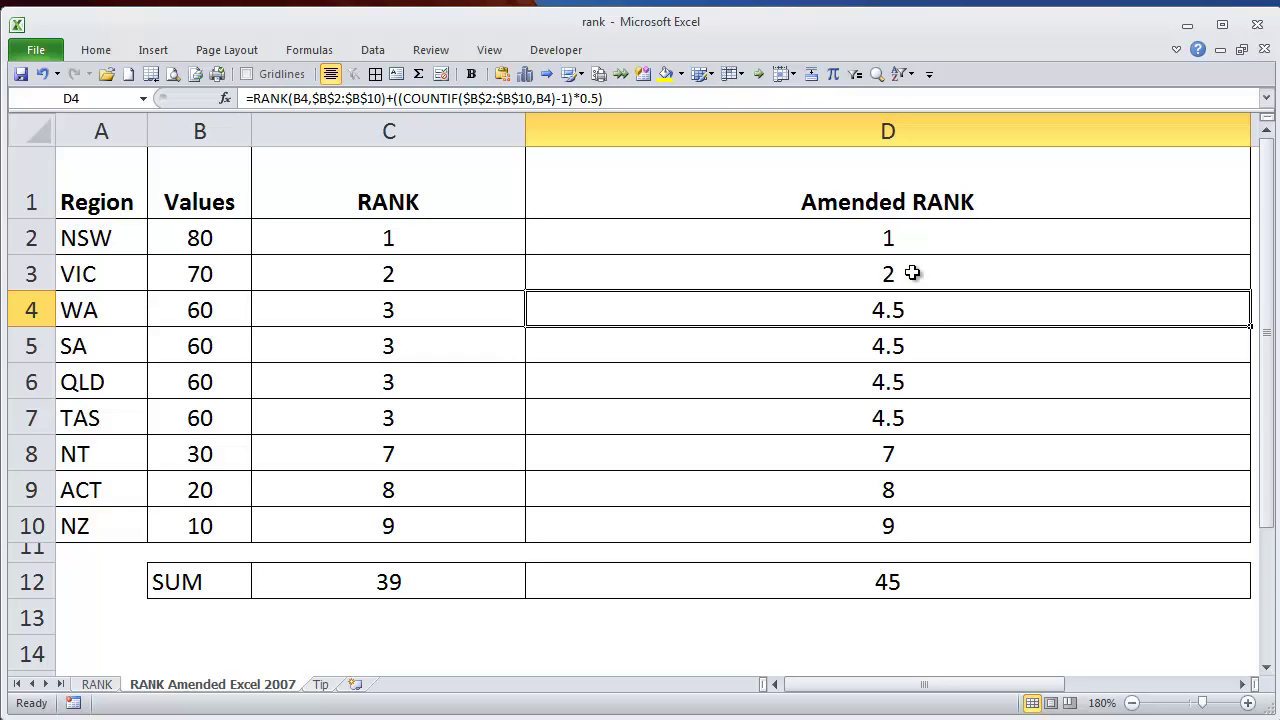
# Edit cell D2 to reveal its RANK plus COUNTIF amended-rank formula.
pyautogui.click(920, 248)
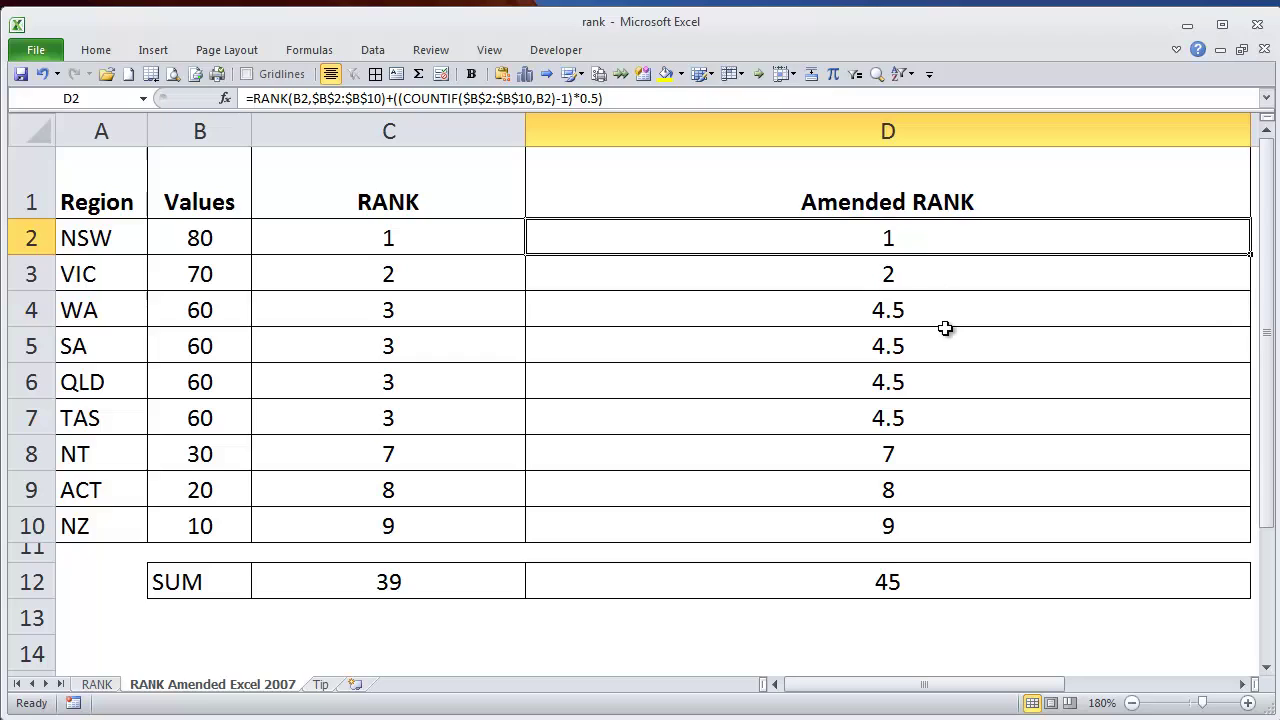
pyautogui.press('F2')
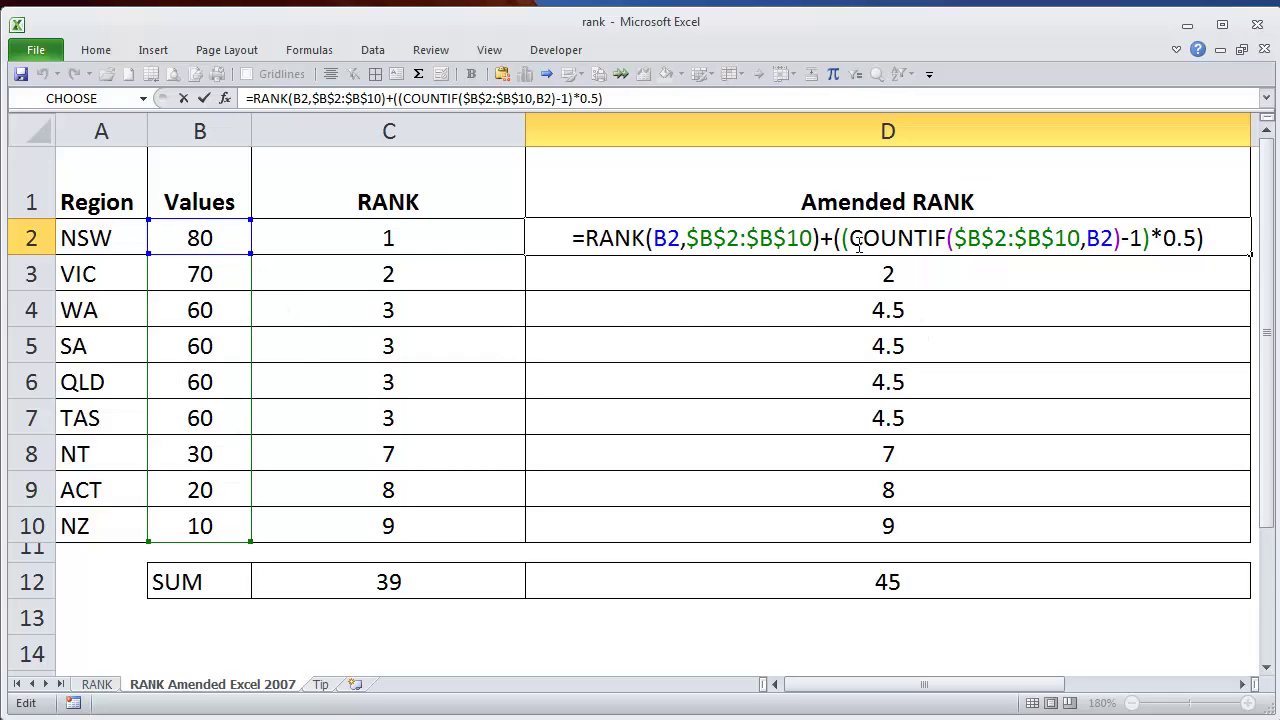
# Highlight D2's COUNTIF part, leave it unchanged, and compare D12's total of 45 with RANK's 39.
pyautogui.moveTo(850, 237); pyautogui.dragTo(1122, 237)
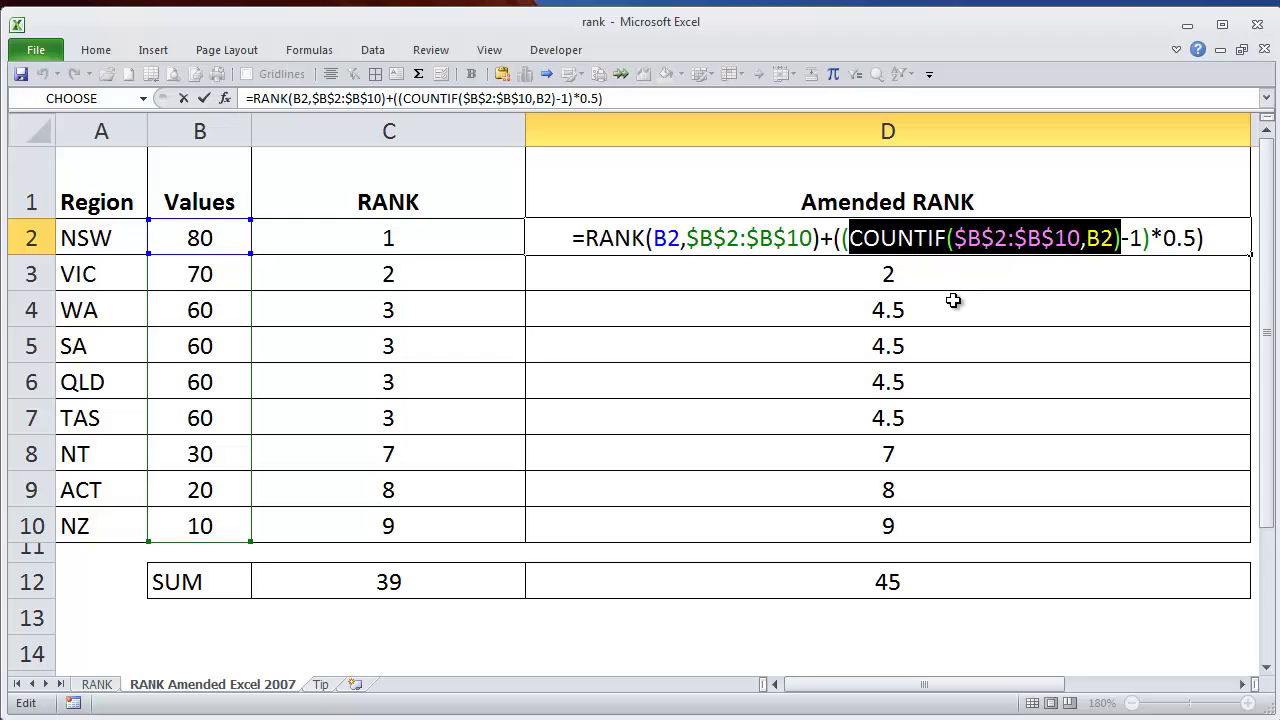
pyautogui.press('Escape')
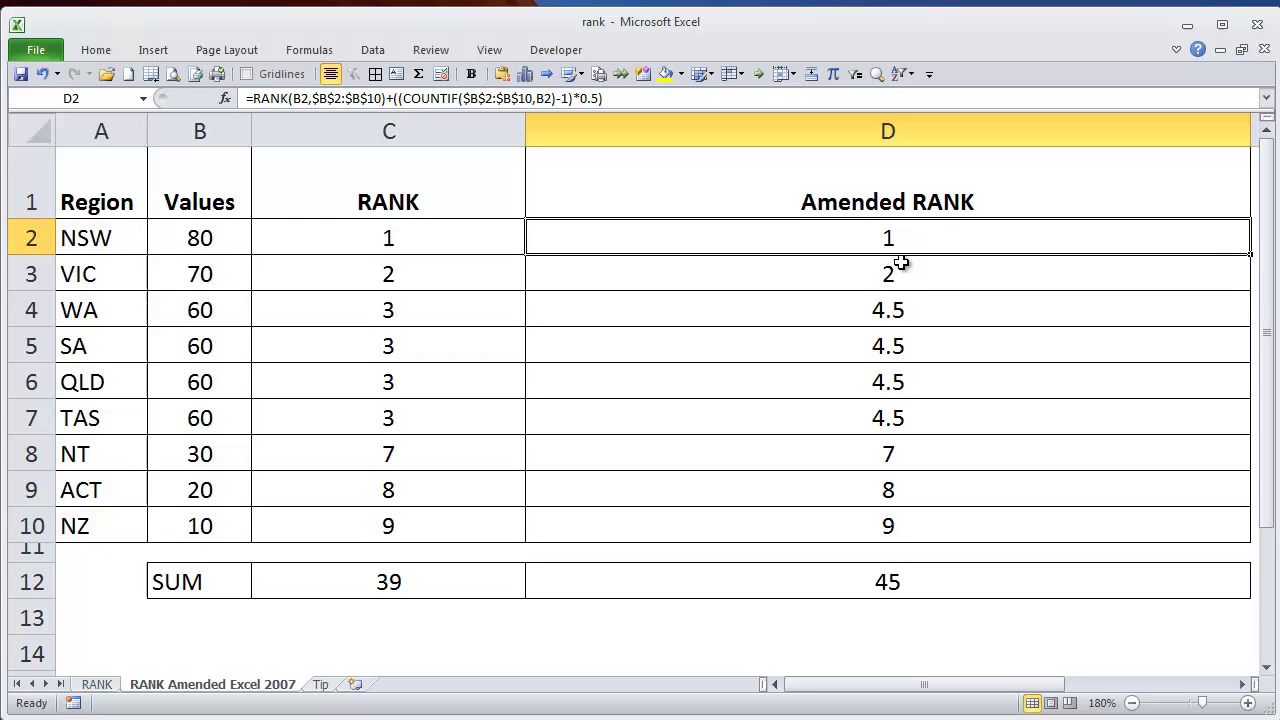
pyautogui.doubleClick(754, 252)
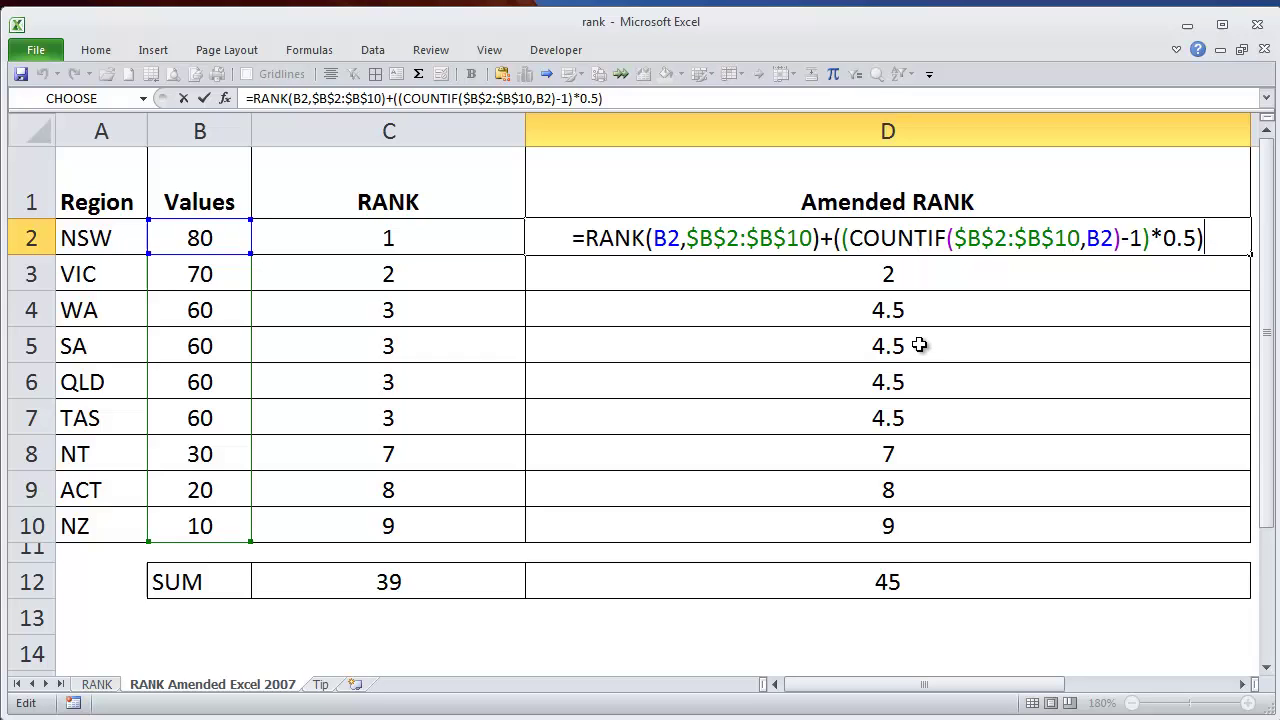
pyautogui.press('Escape')
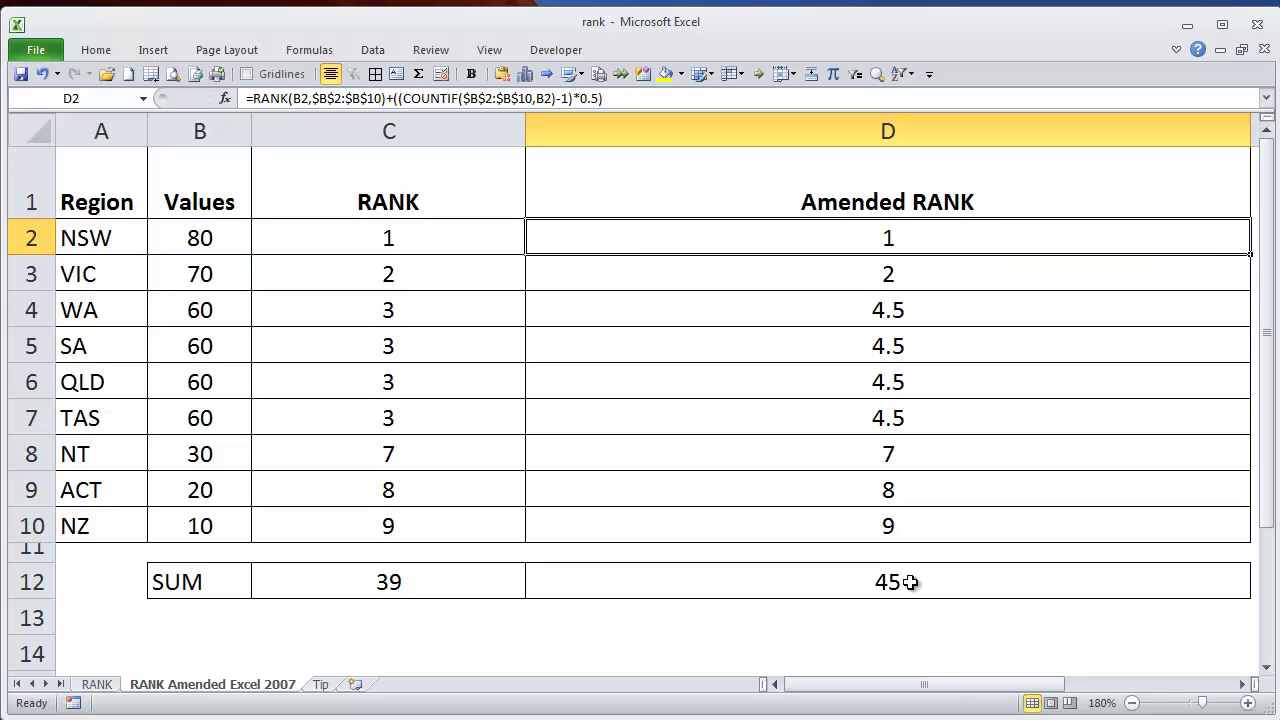
pyautogui.click(905, 580)
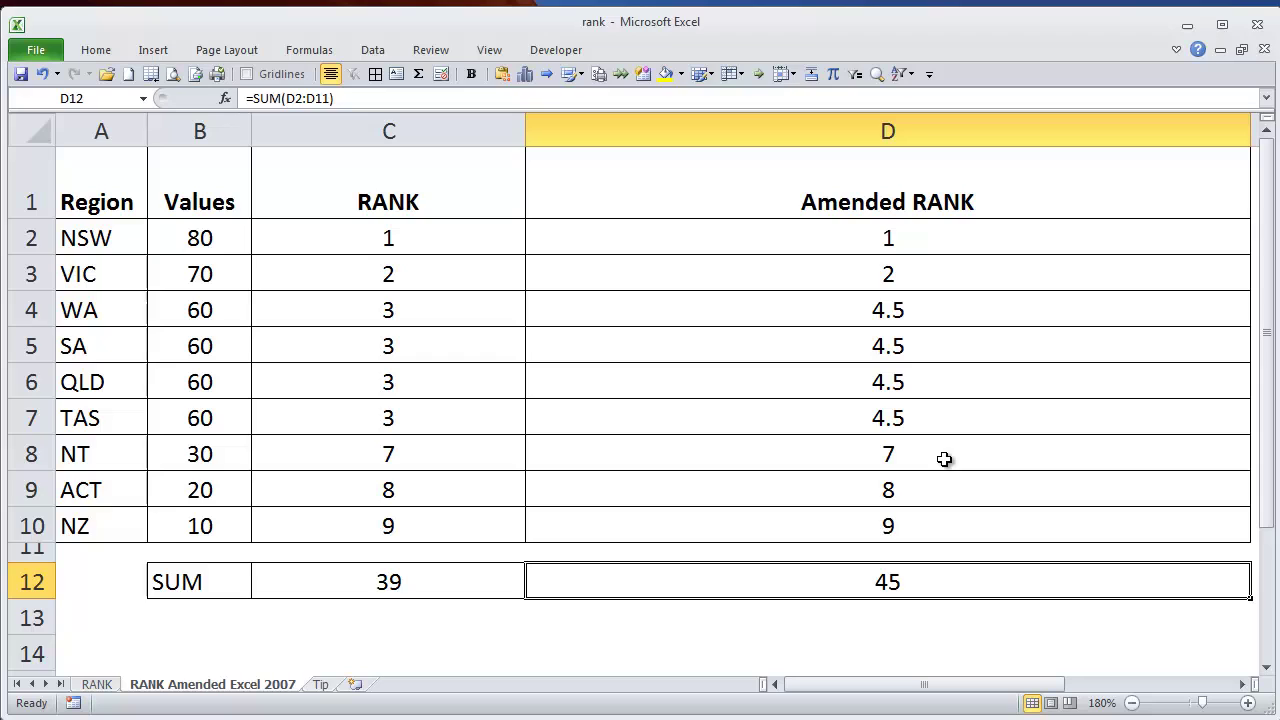
# On the Tip sheet, enter 'Invoice' and 'Date' on two lines in cell A1.
pyautogui.hotkey('ctrl', 'pagedown')
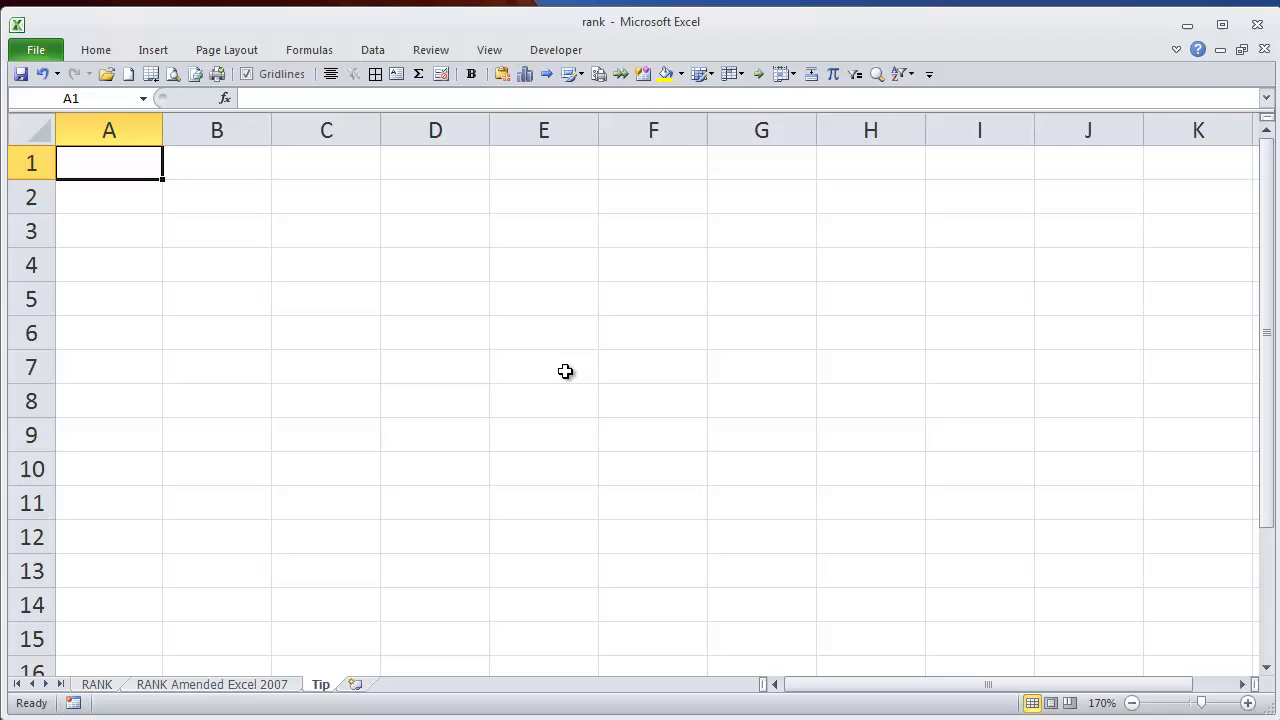
pyautogui.write('Invoice')
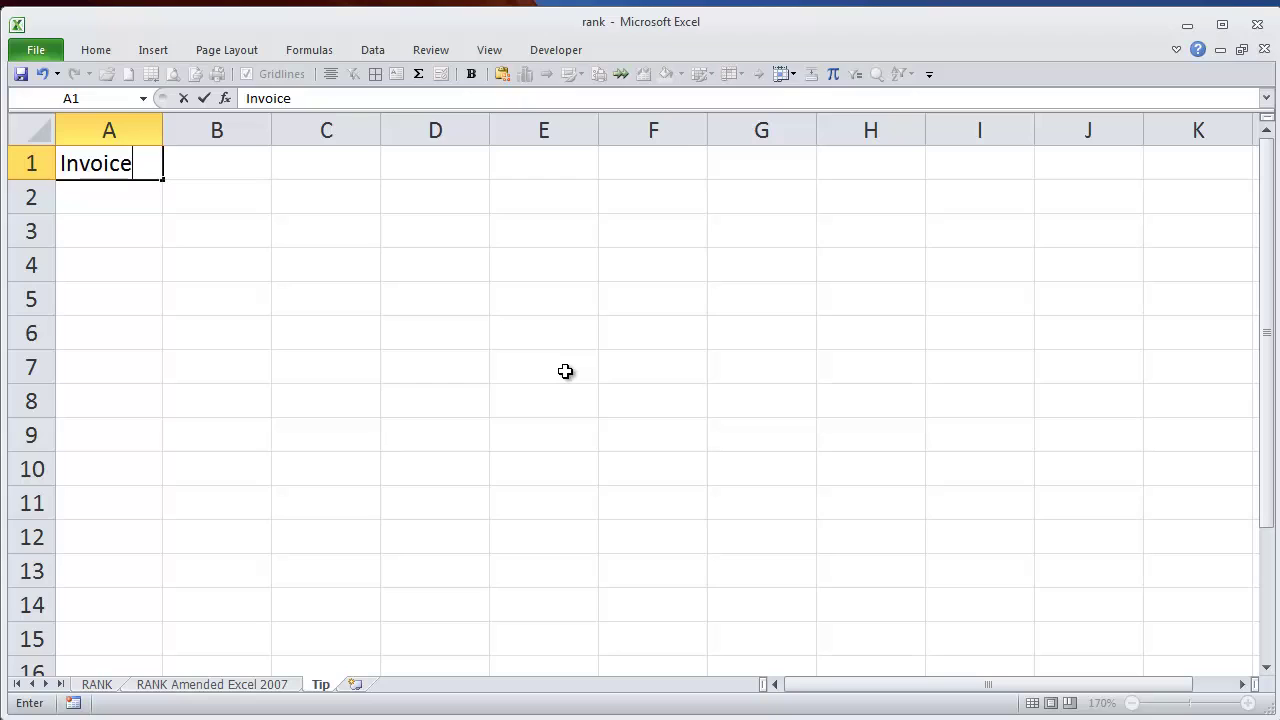
pyautogui.hotkey('alt', 'Return')
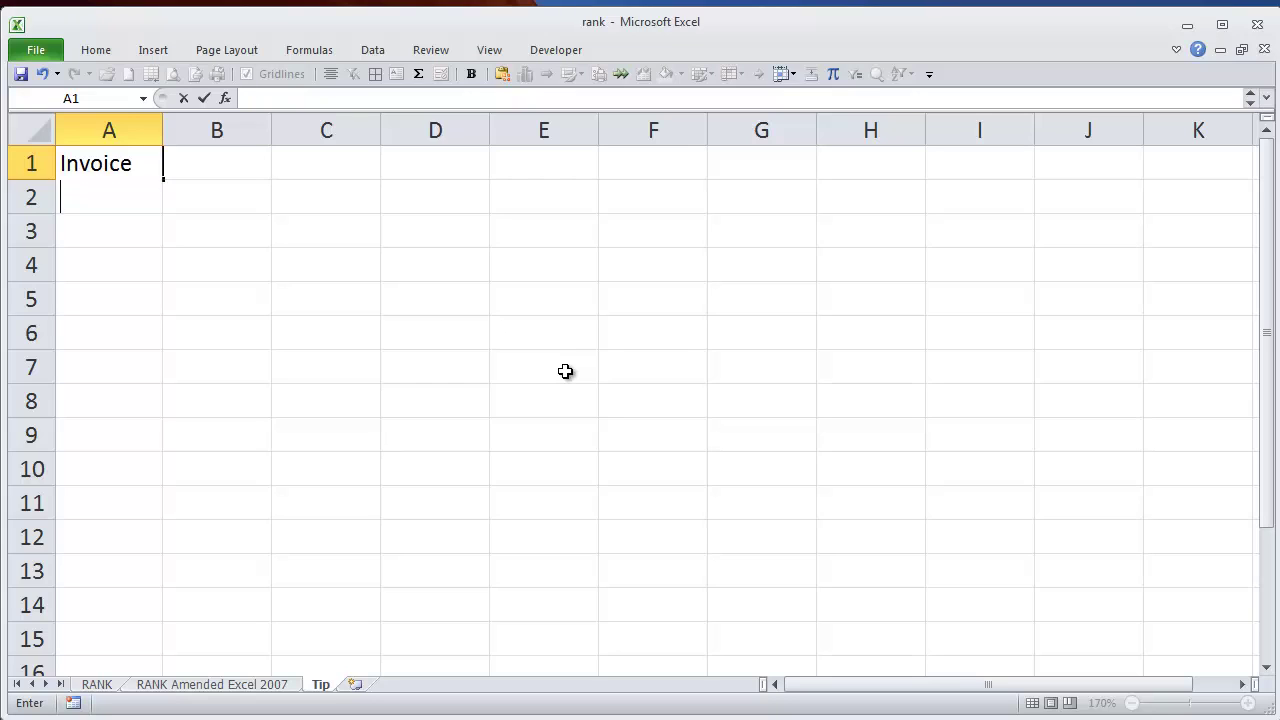
pyautogui.write('Date')
pyautogui.press('Return')
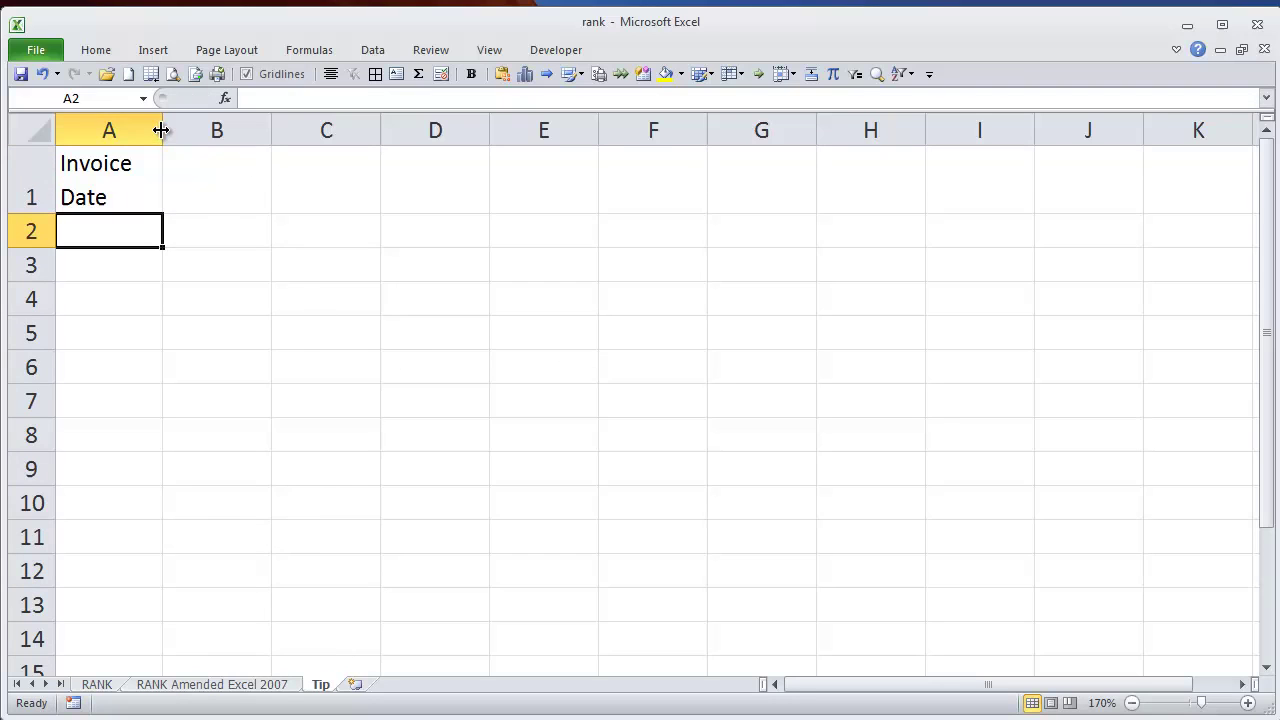
# Widen column A and enter 'Invoice Date' in cell B1.
pyautogui.moveTo(163, 130); pyautogui.dragTo(268, 138)
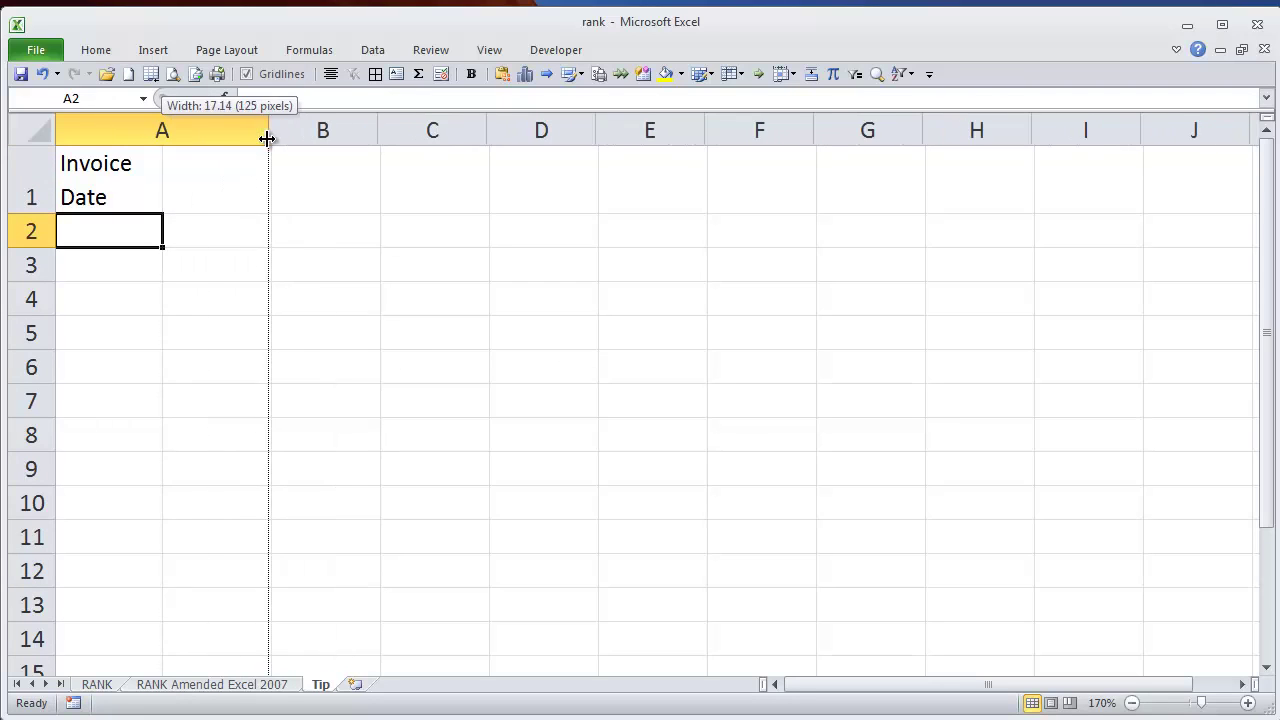
pyautogui.click(338, 186)
pyautogui.write('In')
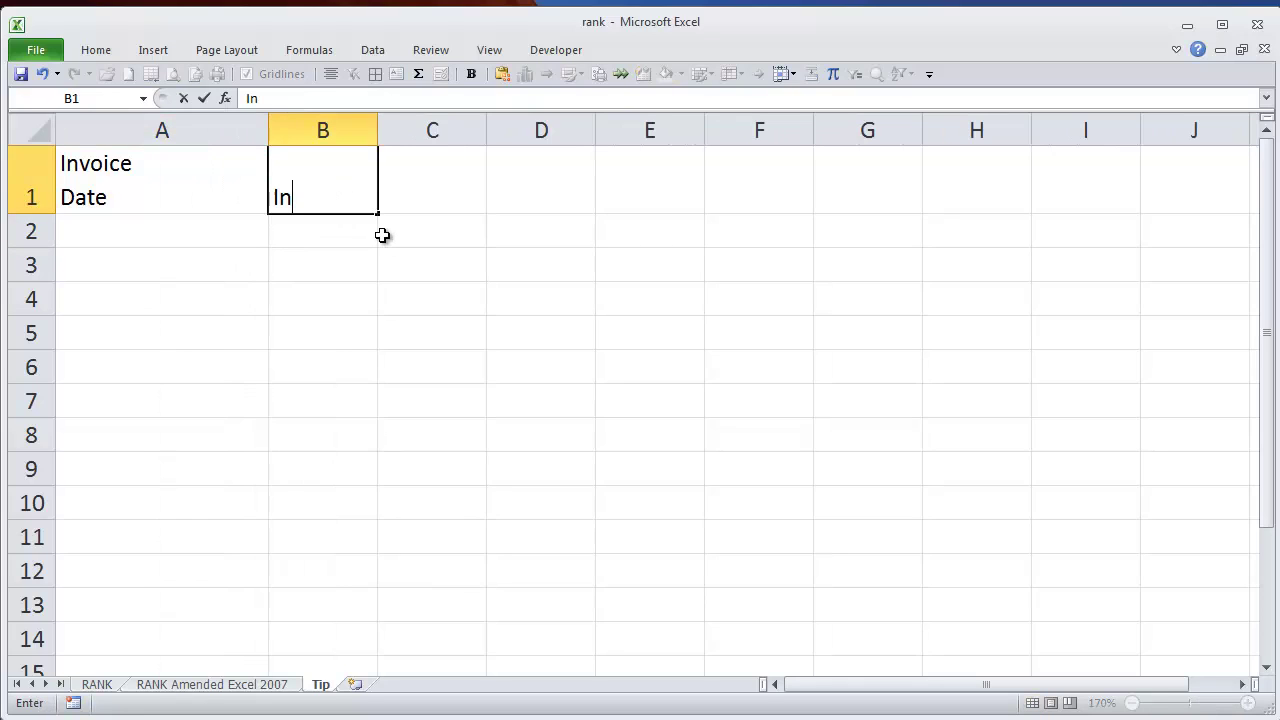
pyautogui.write('voice d')
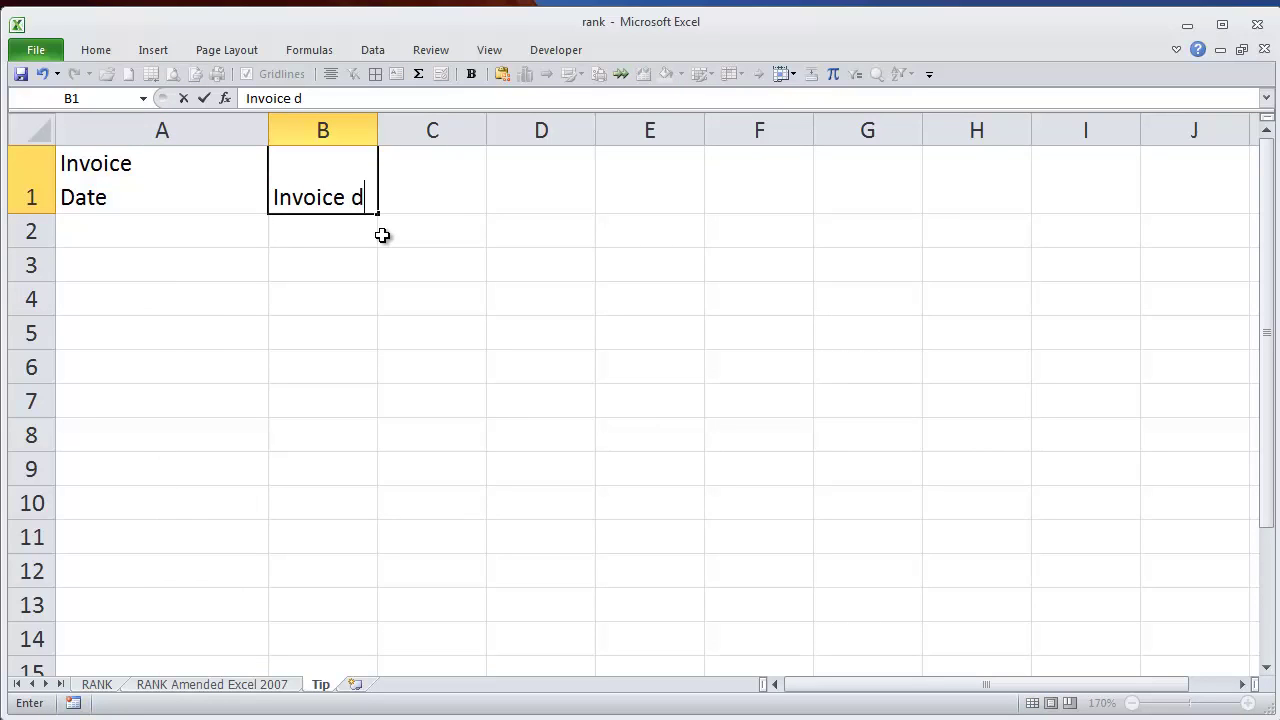
pyautogui.write('Ate')
pyautogui.press('BackSpace')
pyautogui.press('BackSpace')
pyautogui.press('BackSpace')
pyautogui.press('BackSpace')
pyautogui.write('S')
pyautogui.press('BackSpace')
pyautogui.write('Date')
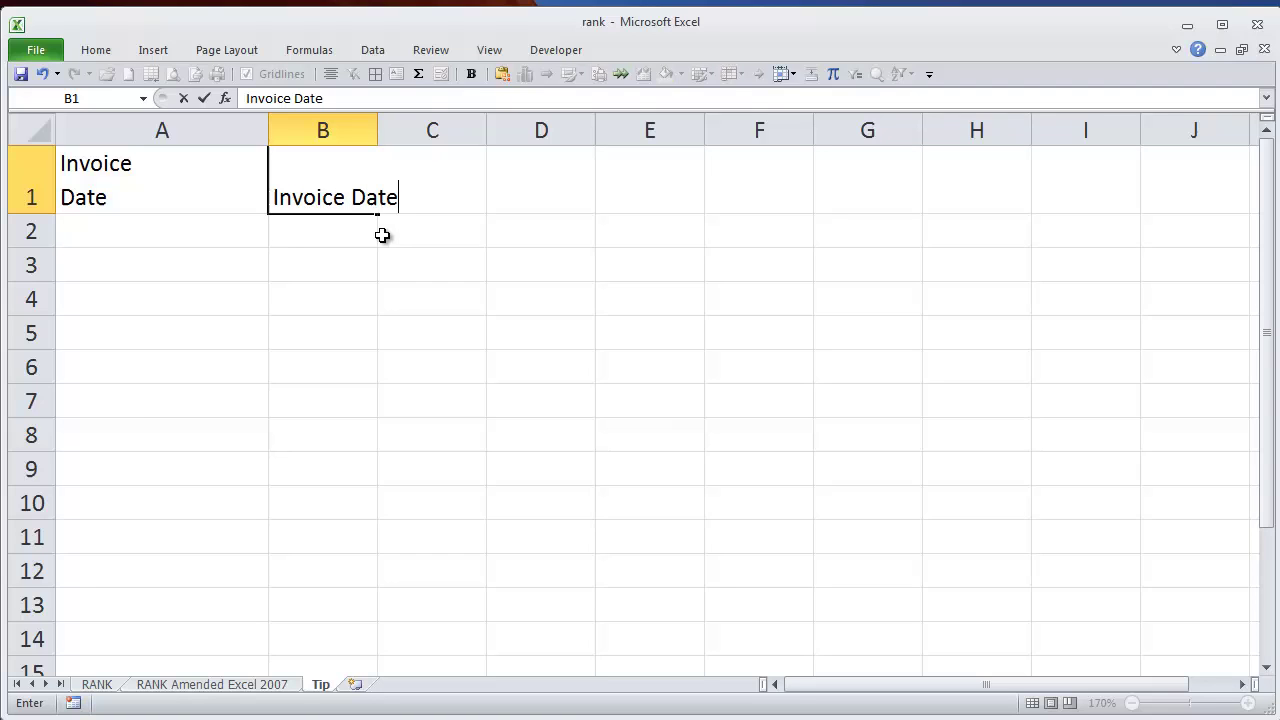
pyautogui.hotkey('ctrl', 'Return')
# Apply Wrap Text to B1 and resize column B so the heading wraps onto two lines.
pyautogui.click(88, 49)
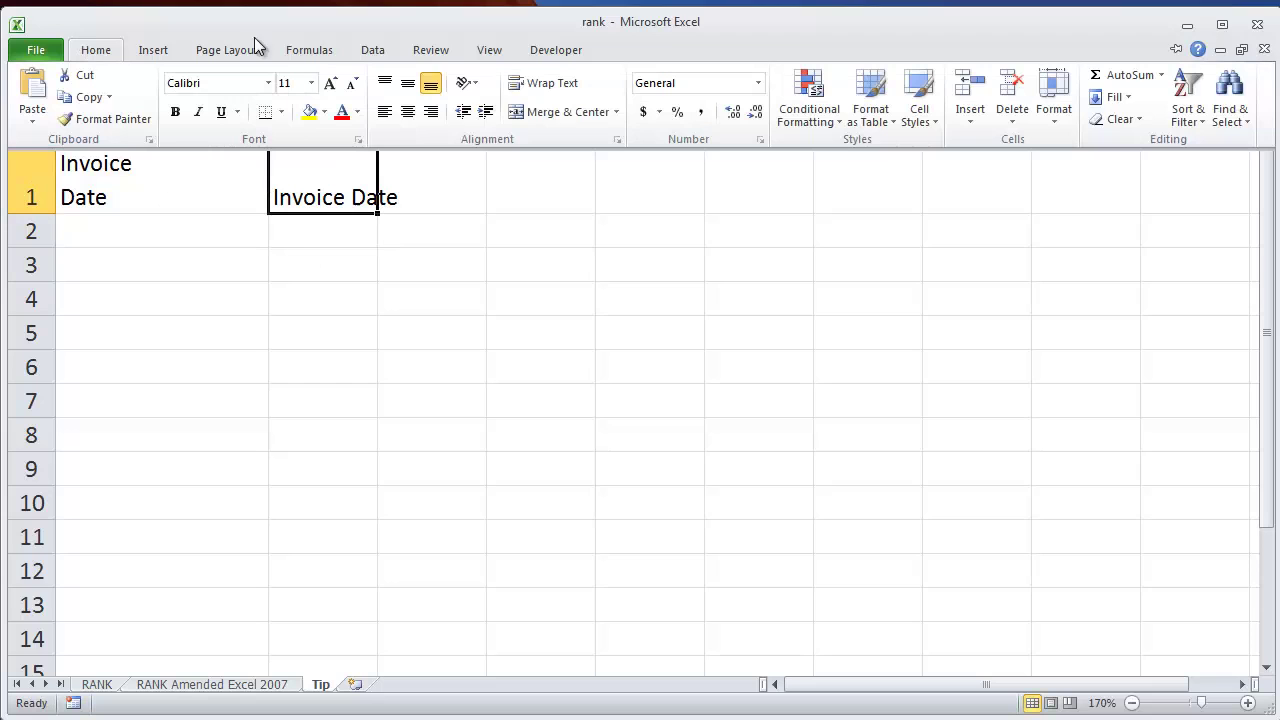
pyautogui.click(556, 88)
pyautogui.click(388, 330)
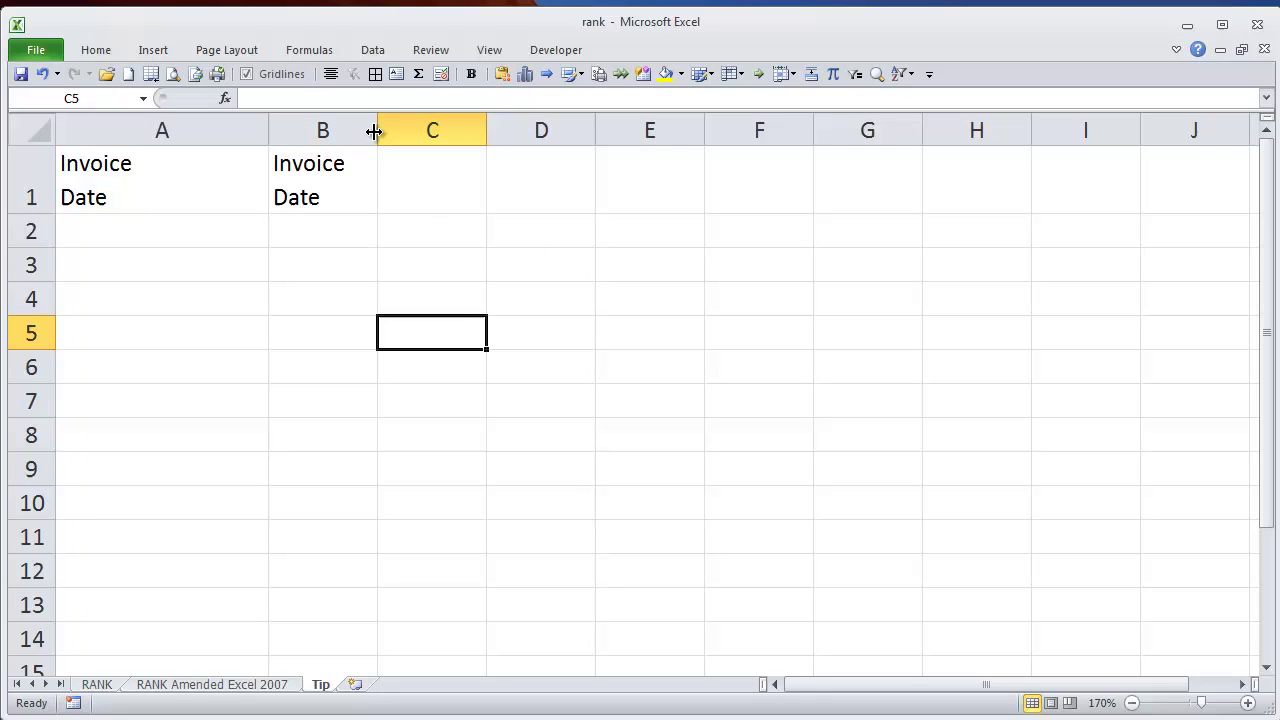
pyautogui.moveTo(375, 131); pyautogui.dragTo(521, 135)
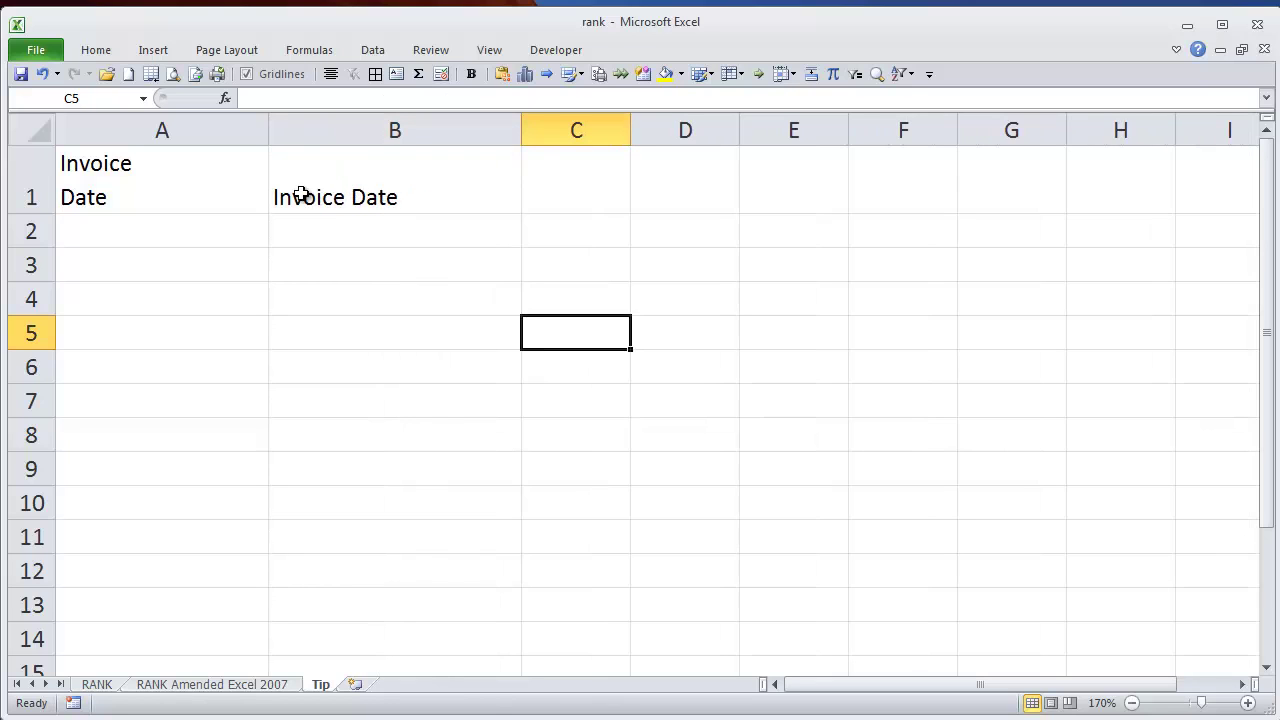
pyautogui.moveTo(521, 131); pyautogui.dragTo(378, 148)
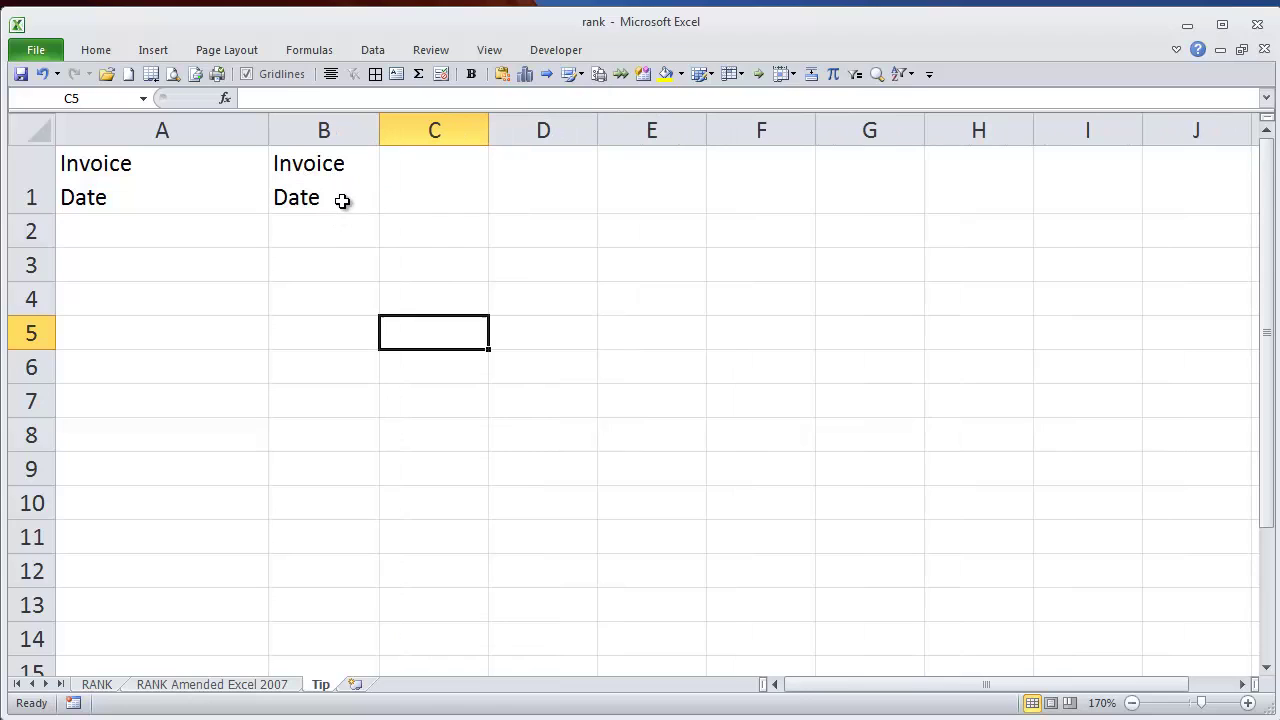